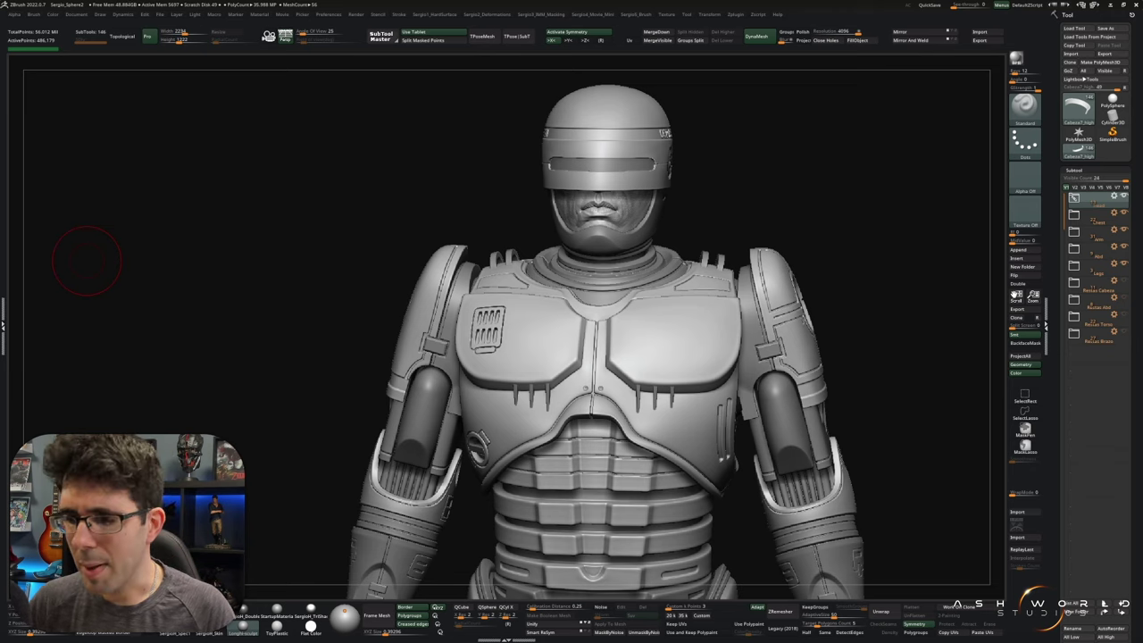
- Orbit the RoboCop round to its back and select the Torso3_high back torso piece
{"action": "key", "text": "ctrl"}
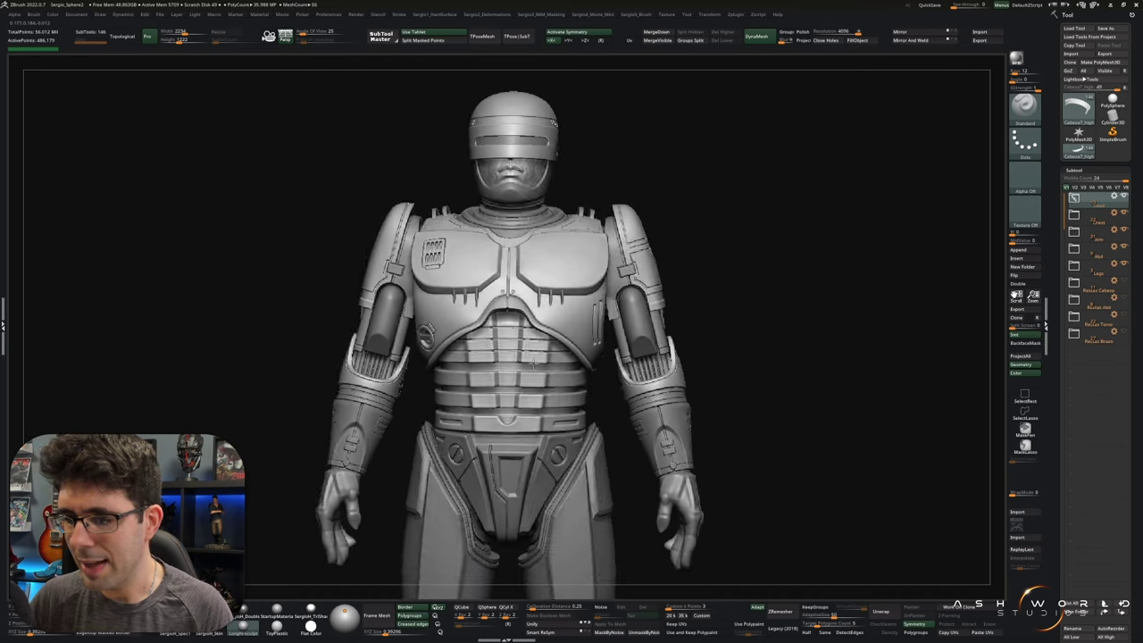
{"action": "left_click_drag", "start_coordinate": [786, 267], "coordinate": [750, 268]}
{"action": "scroll", "coordinate": [452, 308], "scroll_direction": "up", "scroll_amount": 5}
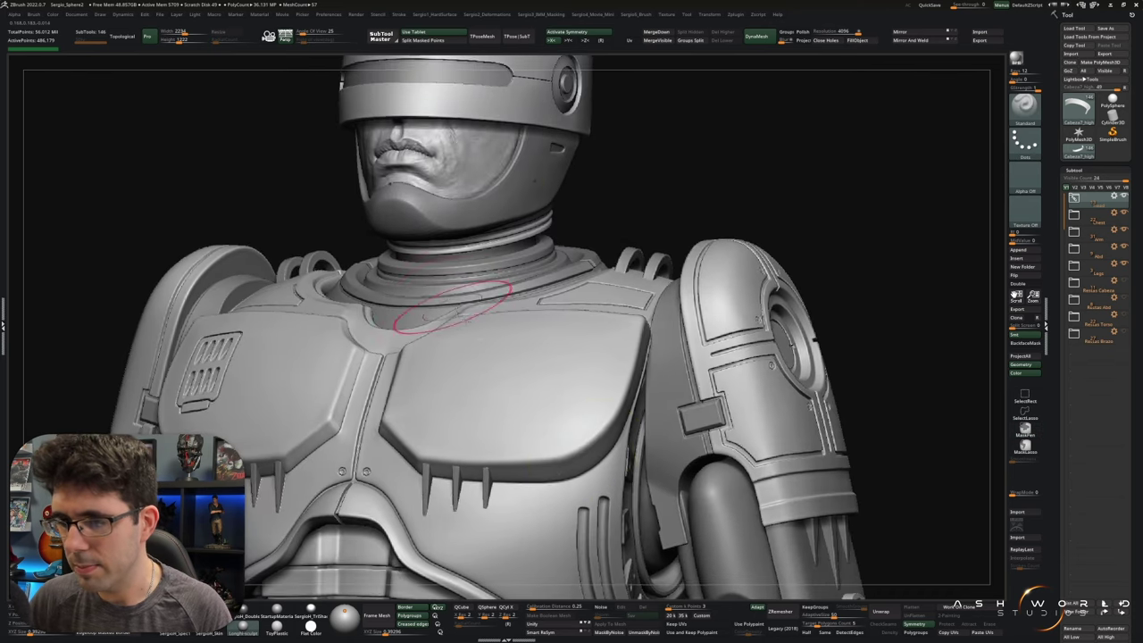
{"action": "scroll", "coordinate": [453, 308], "scroll_direction": "down", "scroll_amount": 3}
{"action": "scroll", "coordinate": [470, 358], "scroll_direction": "down", "scroll_amount": 5}
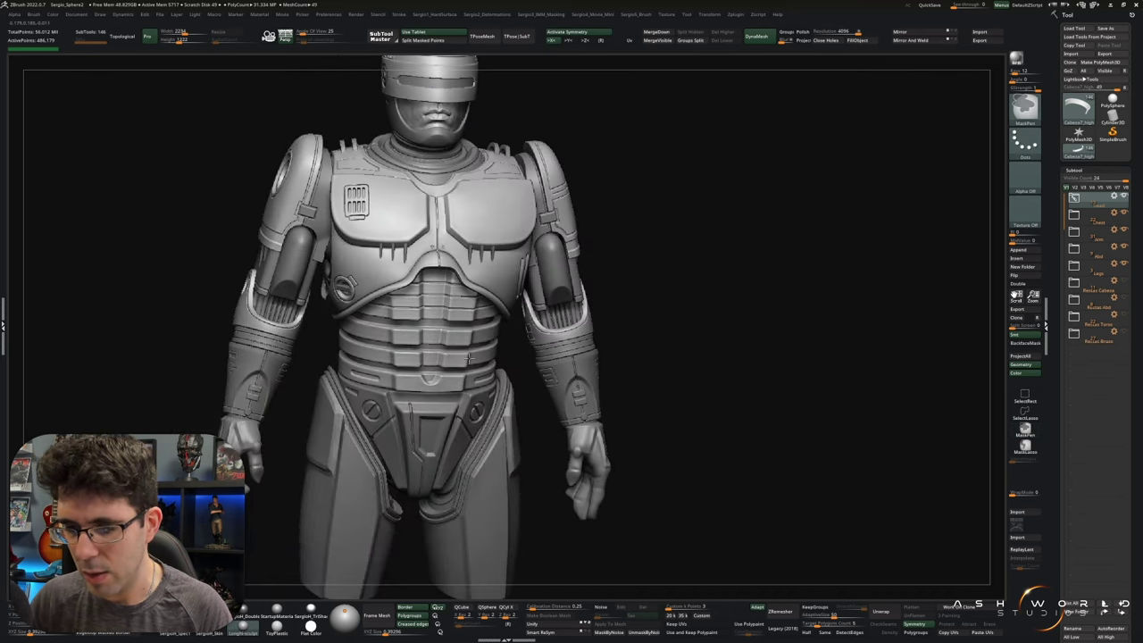
{"action": "right_click_drag", "start_coordinate": [471, 357], "coordinate": [259, 317]}
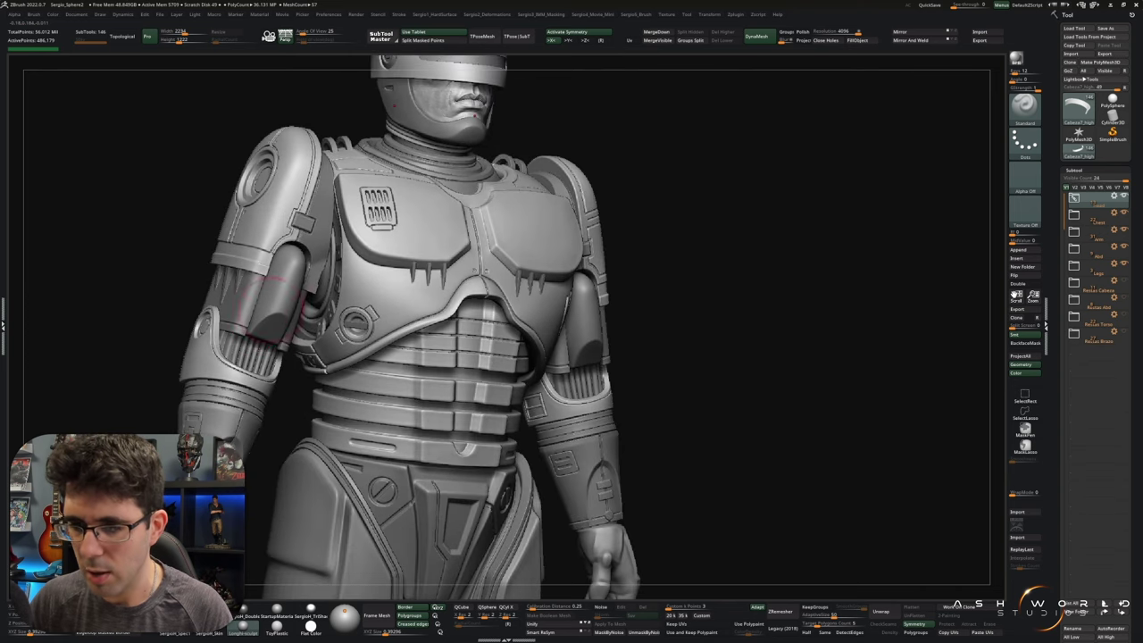
{"action": "right_click_drag", "start_coordinate": [326, 225], "coordinate": [214, 228]}
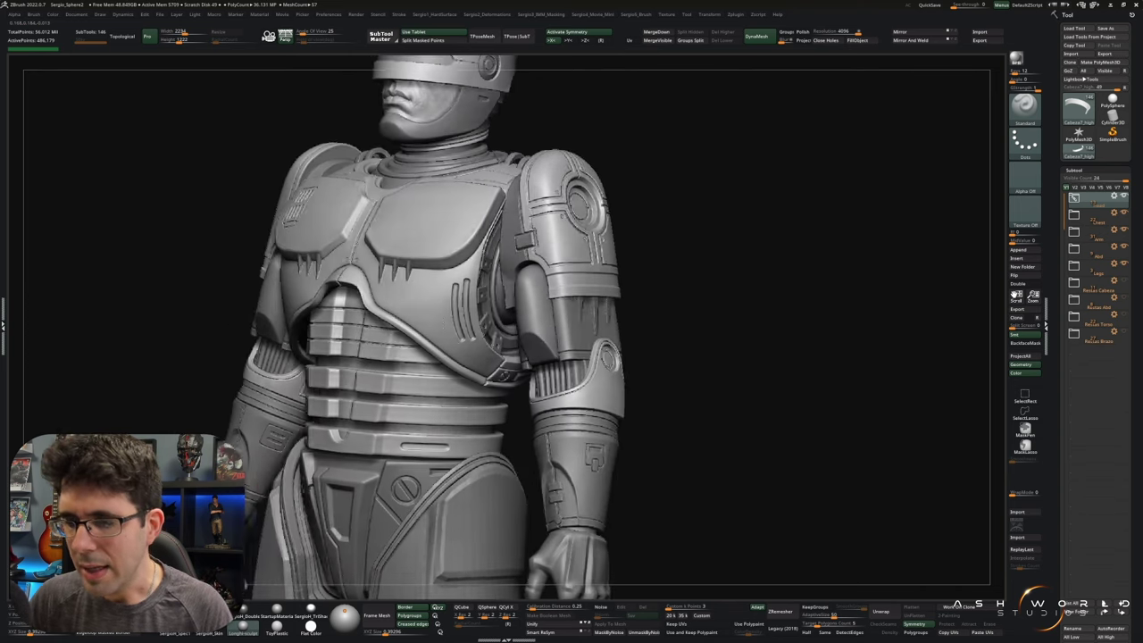
{"action": "mouse_move", "coordinate": [523, 294]}
{"action": "right_mouse_down"}
{"action": "mouse_move", "coordinate": [420, 295]}
{"action": "mouse_move", "coordinate": [454, 330]}
{"action": "mouse_move", "coordinate": [441, 336]}
{"action": "right_mouse_up"}
{"action": "right_click_drag", "start_coordinate": [500, 362], "coordinate": [502, 306]}
{"action": "left_click", "coordinate": [503, 306], "text": "alt"}
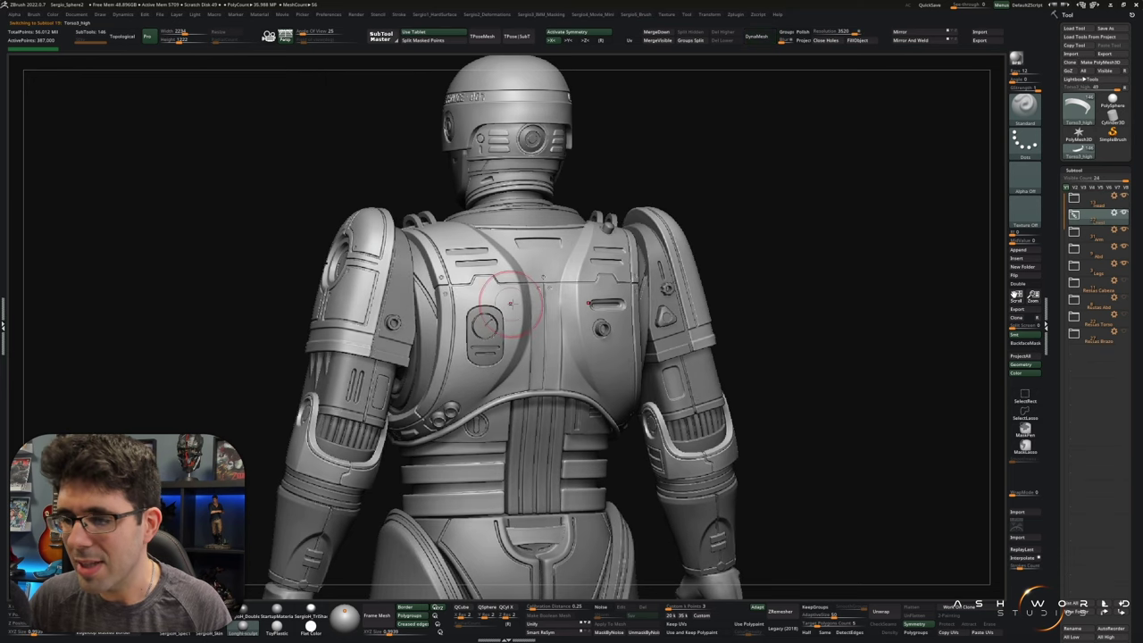
- Solo Torso3_high and orbit its panels, then frame the PM3D stepped ring model face-on
{"action": "key", "text": "shift+s"}
{"action": "mouse_move", "coordinate": [497, 318]}
{"action": "right_mouse_down"}
{"action": "mouse_move", "coordinate": [525, 359]}
{"action": "mouse_move", "coordinate": [451, 344]}
{"action": "mouse_move", "coordinate": [386, 304]}
{"action": "right_mouse_up"}
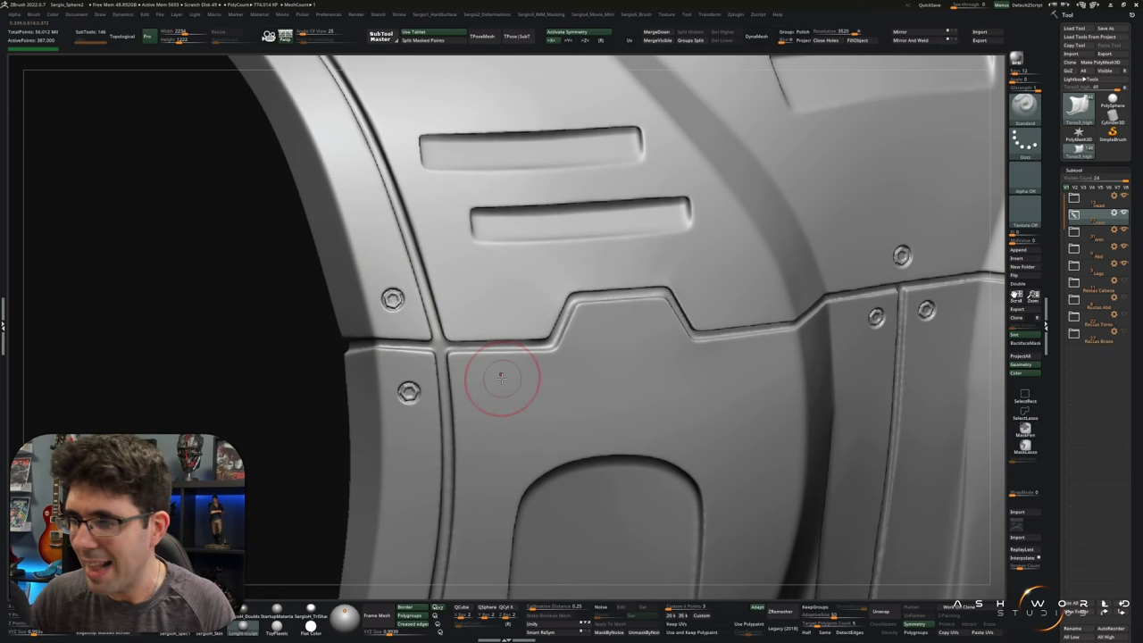
{"action": "mouse_move", "coordinate": [503, 378]}
{"action": "right_mouse_down"}
{"action": "mouse_move", "coordinate": [513, 320]}
{"action": "mouse_move", "coordinate": [459, 349]}
{"action": "mouse_move", "coordinate": [469, 373]}
{"action": "mouse_move", "coordinate": [452, 295]}
{"action": "right_mouse_up"}
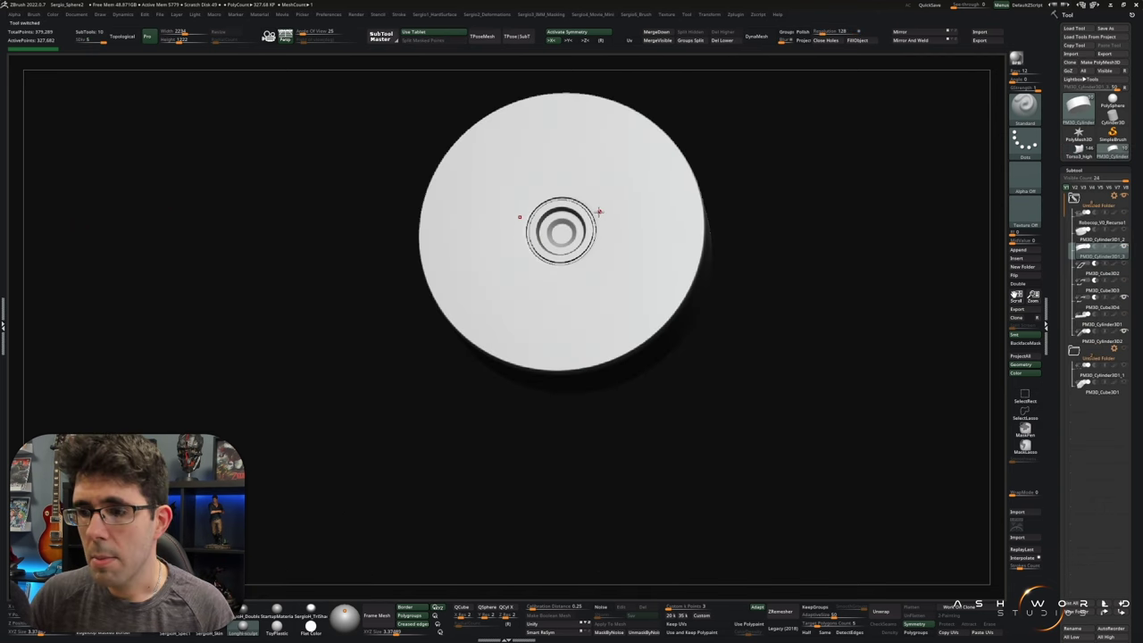
{"action": "mouse_move", "coordinate": [536, 339]}
{"action": "right_mouse_down"}
{"action": "mouse_move", "coordinate": [571, 321]}
{"action": "mouse_move", "coordinate": [605, 324]}
{"action": "mouse_move", "coordinate": [602, 310]}
{"action": "right_mouse_up"}
{"action": "mouse_move", "coordinate": [604, 245]}
{"action": "right_mouse_down"}
{"action": "mouse_move", "coordinate": [438, 327]}
{"action": "mouse_move", "coordinate": [620, 315]}
{"action": "right_mouse_up"}
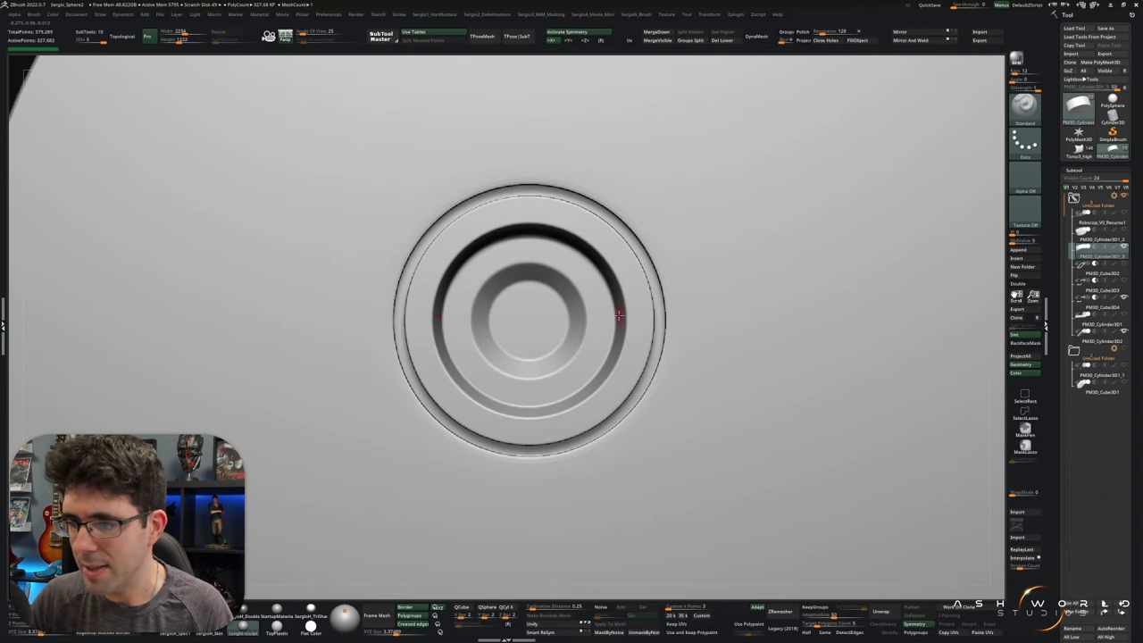
- Centre the stepped ring face-on and GrabDoc it into a new alpha
{"action": "right_click_drag", "start_coordinate": [504, 275], "coordinate": [464, 304]}
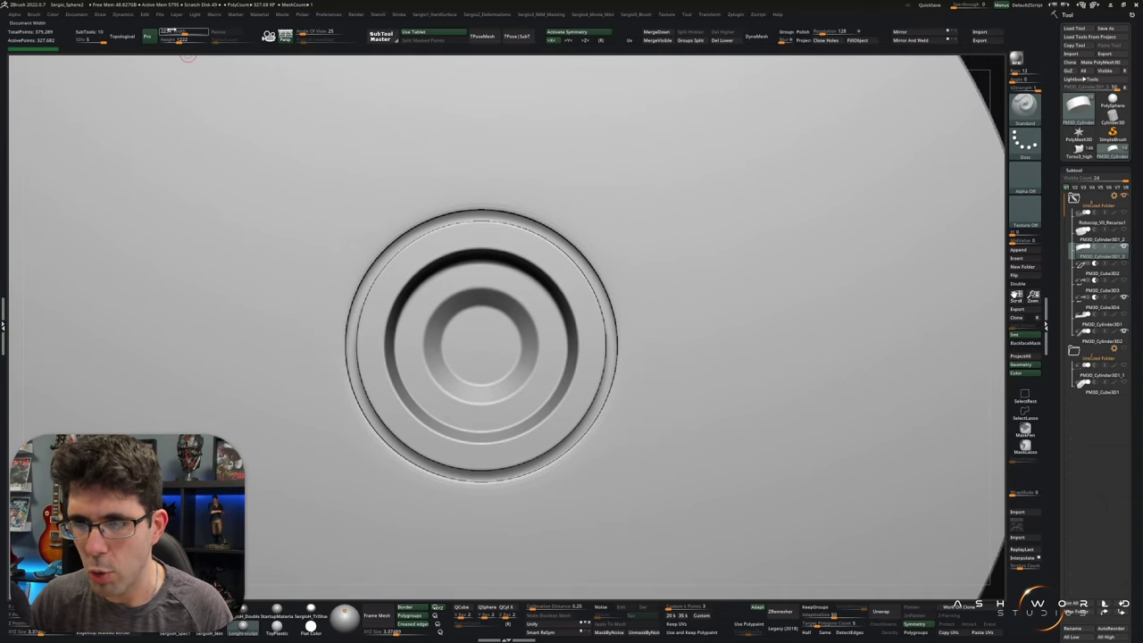
{"action": "mouse_move", "coordinate": [487, 252]}
{"action": "right_mouse_down"}
{"action": "mouse_move", "coordinate": [503, 324]}
{"action": "mouse_move", "coordinate": [369, 243]}
{"action": "right_mouse_up"}
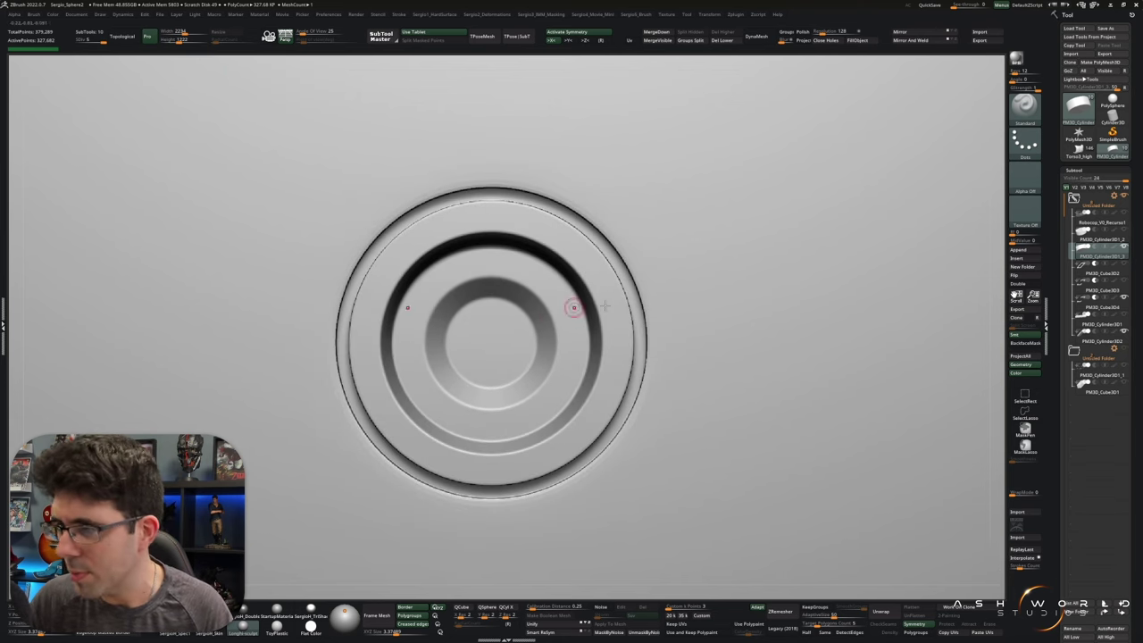
{"action": "left_click", "coordinate": [1032, 178]}
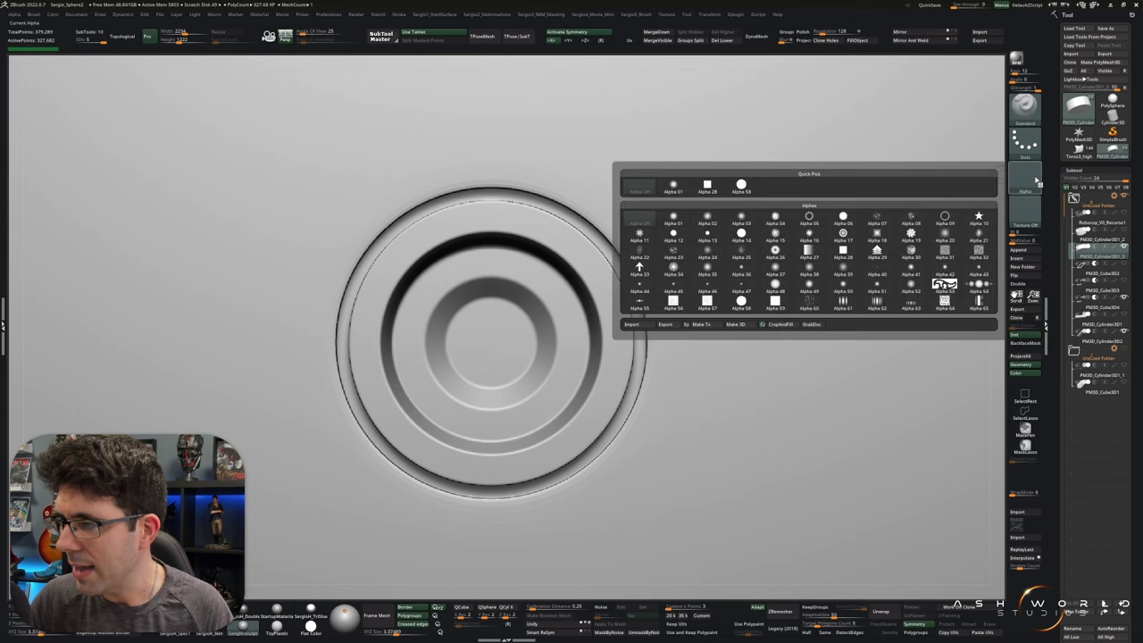
{"action": "left_click", "coordinate": [808, 324]}
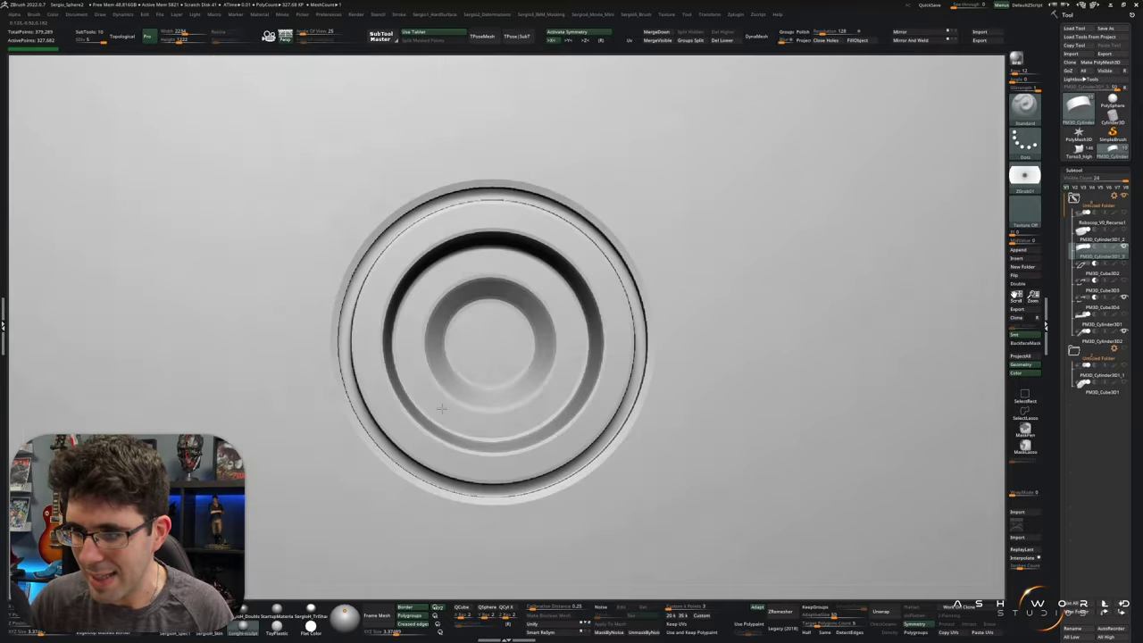
{"action": "right_click_drag", "start_coordinate": [225, 271], "coordinate": [604, 331]}
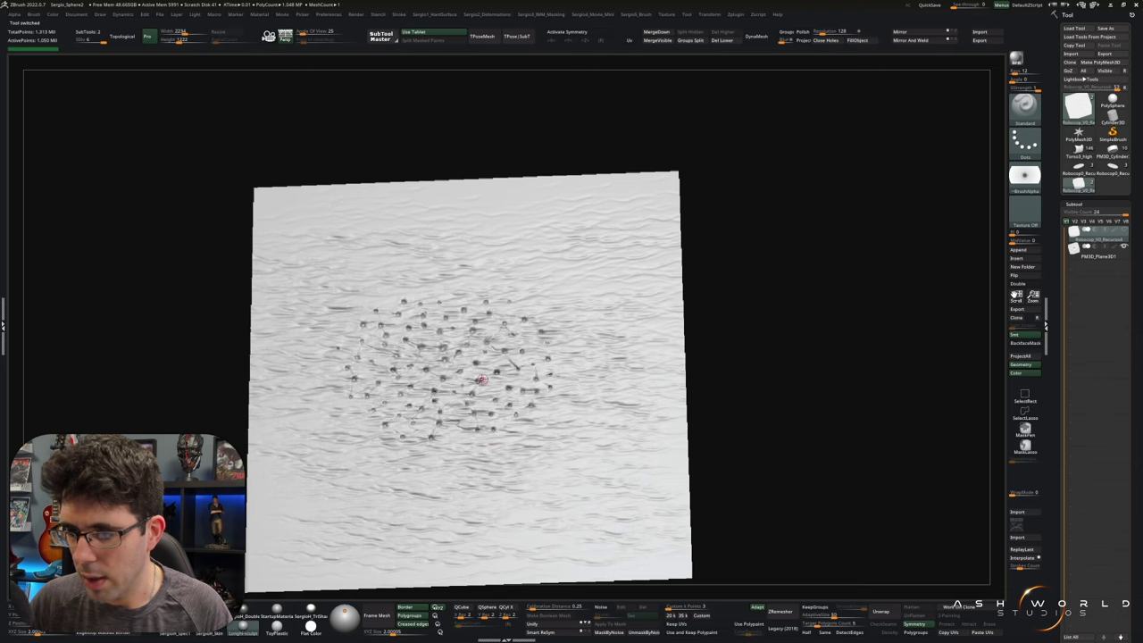
- Tilt the wavy plane, then GrabDoc the hexagon ring design as a new alpha
{"action": "left_click_drag", "start_coordinate": [482, 379], "coordinate": [451, 93]}
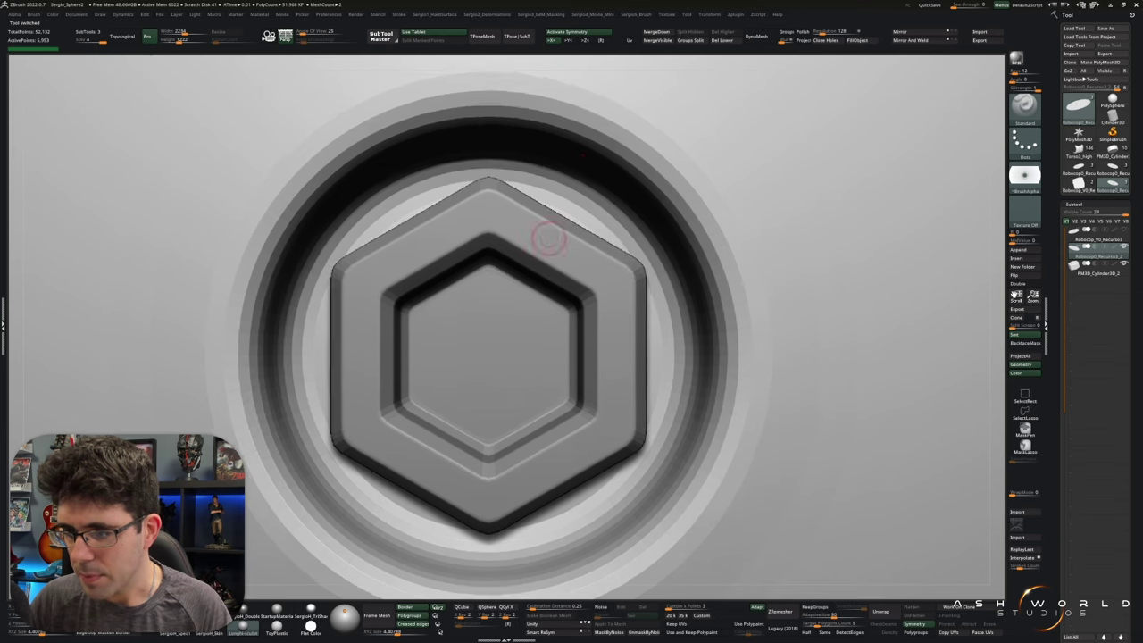
{"action": "left_click", "coordinate": [1024, 175]}
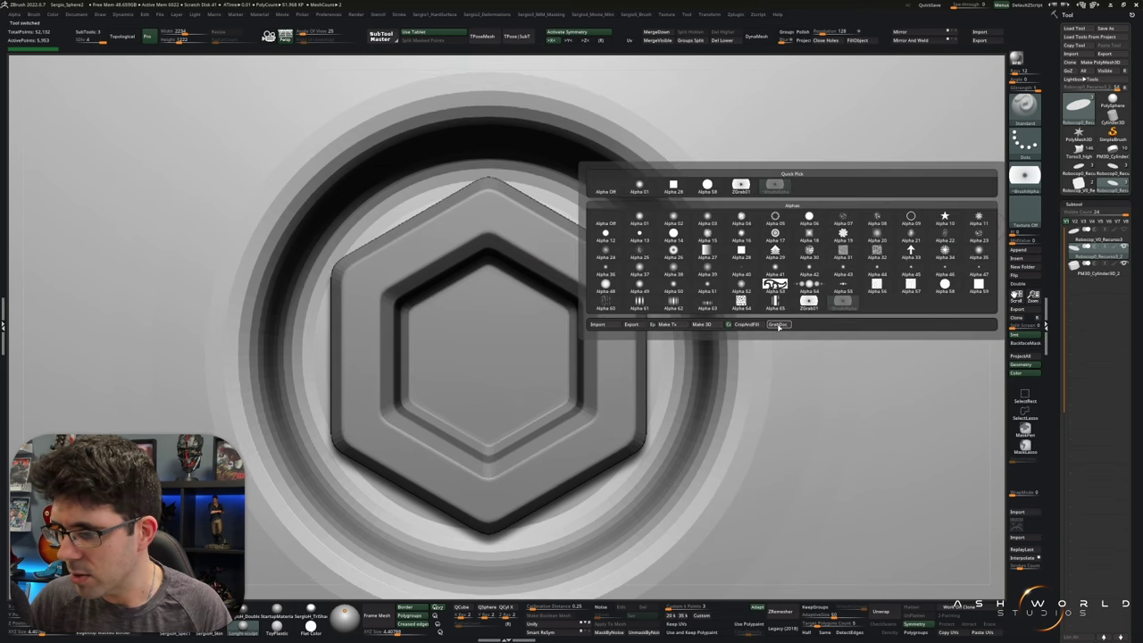
{"action": "left_click", "coordinate": [778, 325]}
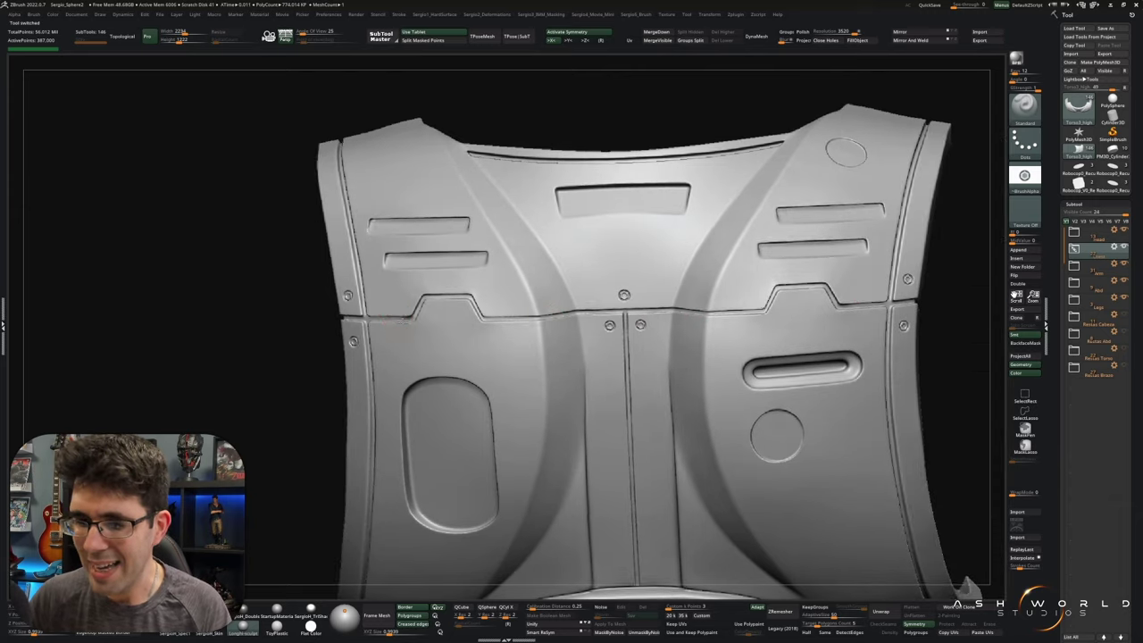
- Orbit to the robot's back plate and switch to the plain Skin_zsphered_26 subtool
{"action": "right_click_drag", "start_coordinate": [545, 320], "coordinate": [344, 280]}
{"action": "mouse_move", "coordinate": [524, 367]}
{"action": "right_mouse_down"}
{"action": "mouse_move", "coordinate": [368, 427]}
{"action": "mouse_move", "coordinate": [737, 416]}
{"action": "mouse_move", "coordinate": [668, 402]}
{"action": "mouse_move", "coordinate": [741, 383]}
{"action": "right_mouse_up"}
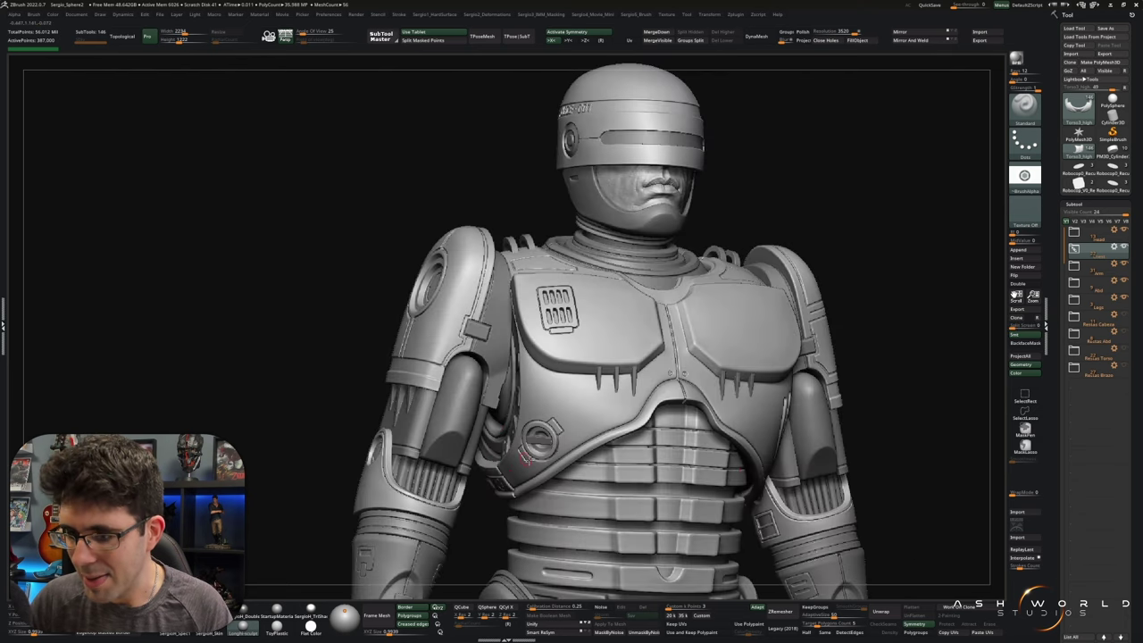
{"action": "mouse_move", "coordinate": [539, 432]}
{"action": "right_mouse_down"}
{"action": "mouse_move", "coordinate": [678, 419]}
{"action": "mouse_move", "coordinate": [482, 409]}
{"action": "right_mouse_up"}
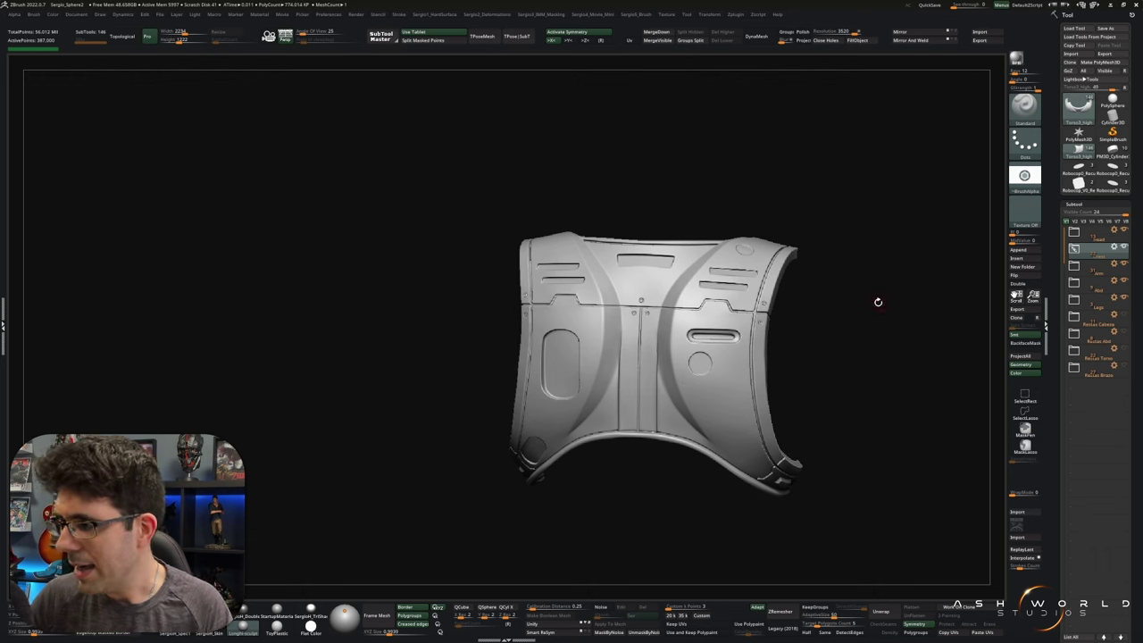
{"action": "right_click_drag", "start_coordinate": [709, 303], "coordinate": [692, 333]}
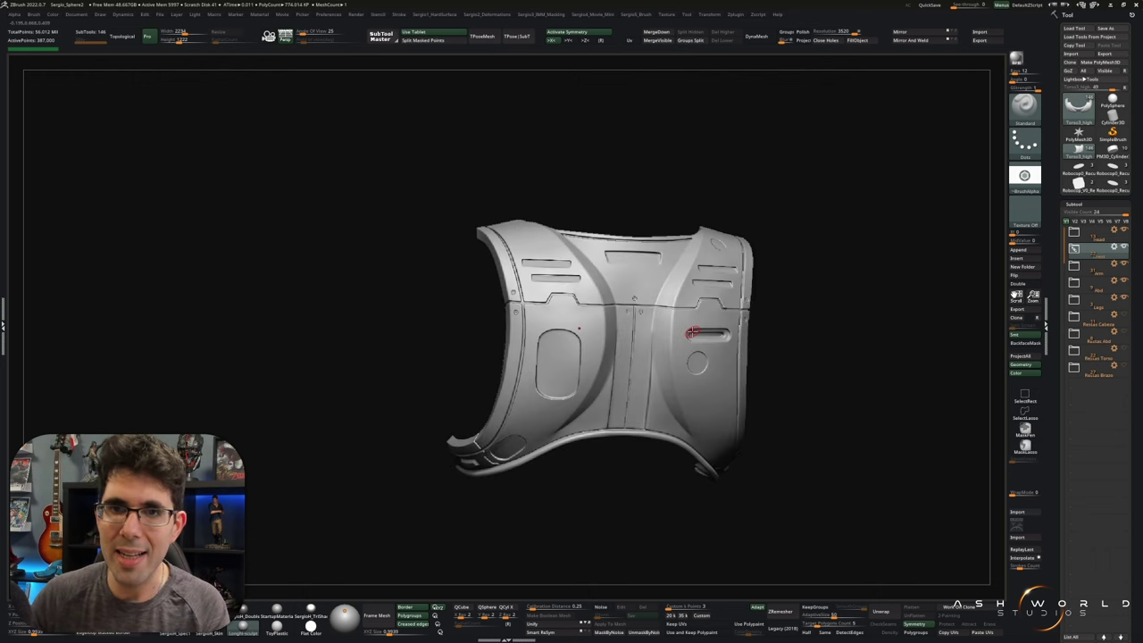
{"action": "key", "text": "Down"}
{"action": "scroll", "coordinate": [625, 344], "scroll_direction": "up", "scroll_amount": 2}
{"action": "scroll", "coordinate": [651, 363], "scroll_direction": "up", "scroll_amount": 1}
{"action": "right_click_drag", "start_coordinate": [651, 363], "coordinate": [633, 378]}
{"action": "scroll", "coordinate": [631, 381], "scroll_direction": "down", "scroll_amount": 2}
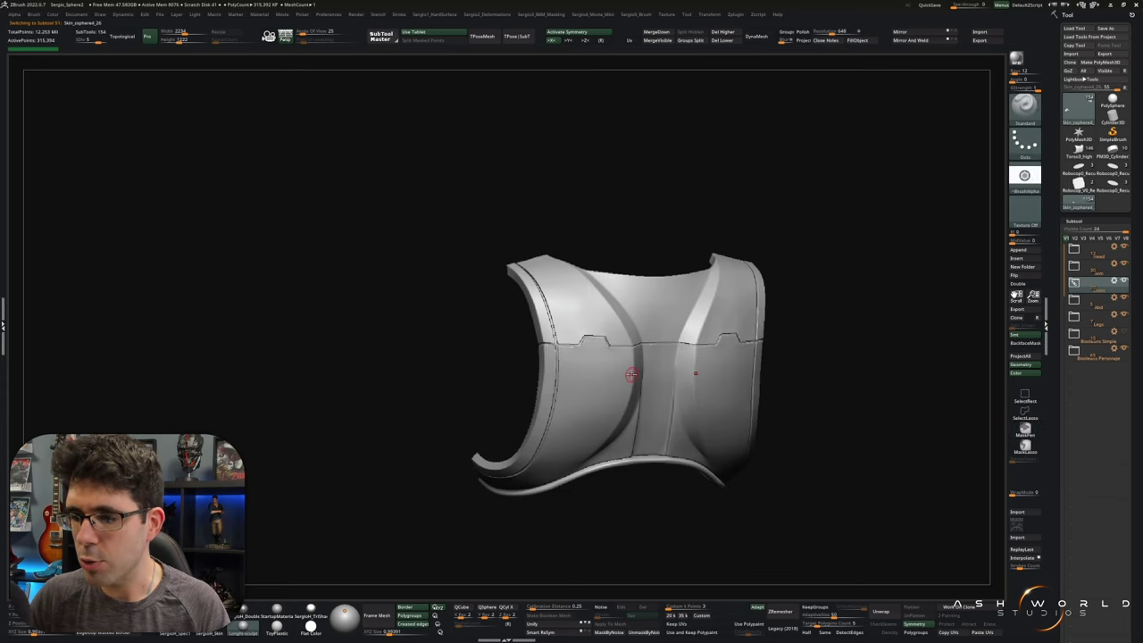
{"action": "key", "text": "ctrl+shift+s"}
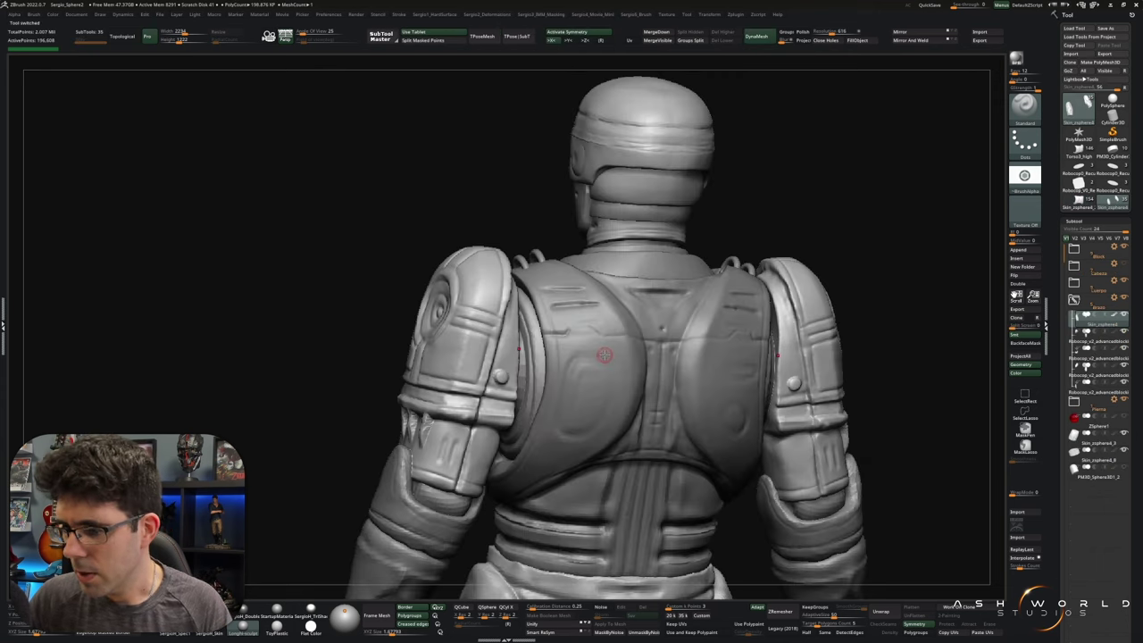
{"action": "left_click", "coordinate": [610, 370], "text": "alt"}
{"action": "mouse_move", "coordinate": [619, 383]}
{"action": "right_mouse_down"}
{"action": "mouse_move", "coordinate": [695, 444]}
{"action": "mouse_move", "coordinate": [599, 384]}
{"action": "right_mouse_up"}
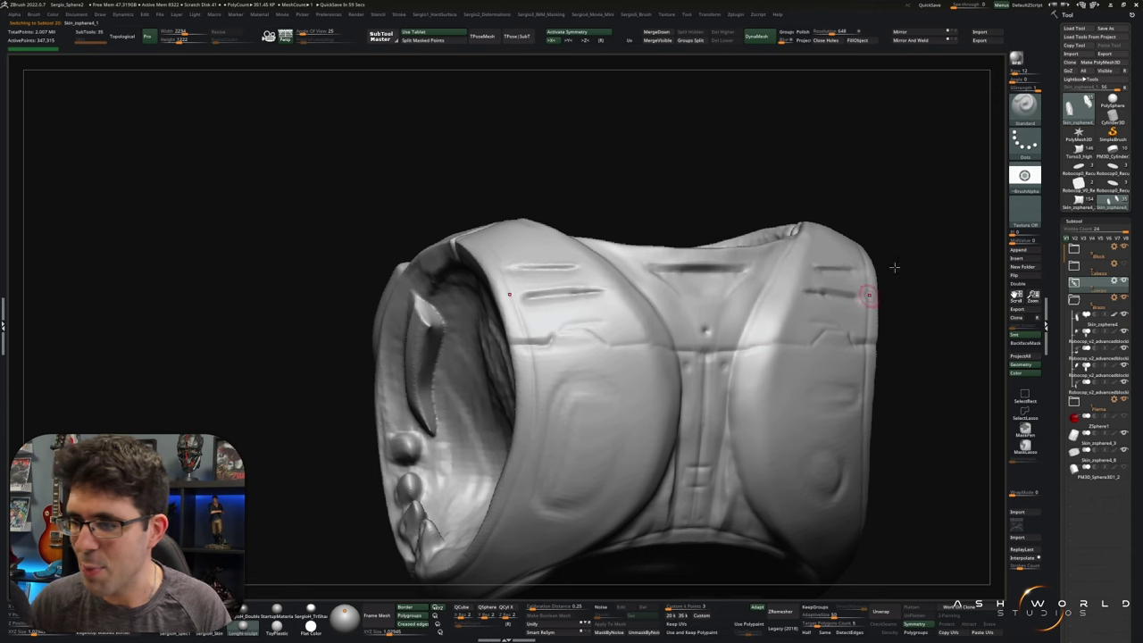
{"action": "mouse_move", "coordinate": [778, 382]}
{"action": "right_mouse_down"}
{"action": "mouse_move", "coordinate": [702, 375]}
{"action": "mouse_move", "coordinate": [535, 393]}
{"action": "right_mouse_up"}
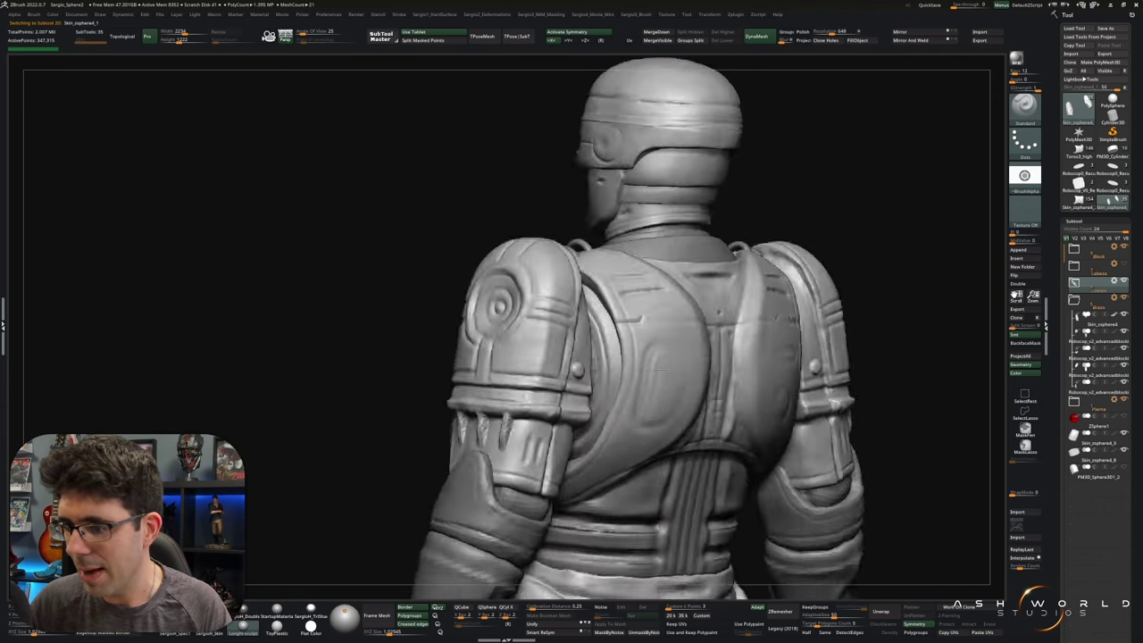
{"action": "right_click_drag", "start_coordinate": [702, 370], "coordinate": [720, 376]}
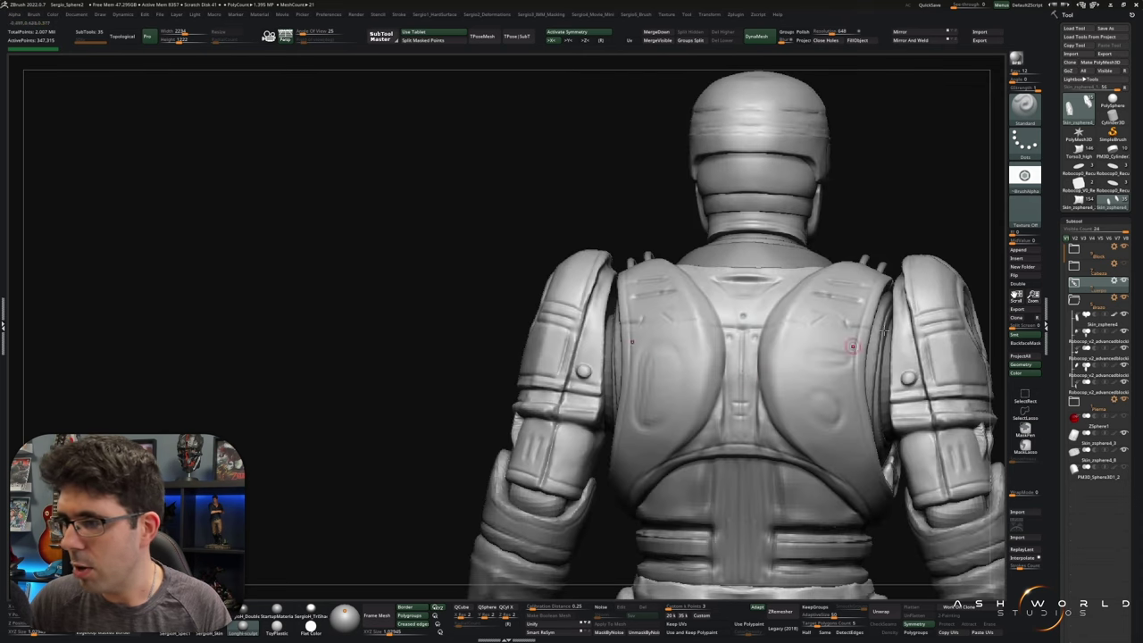
{"action": "key", "text": "shift+alt+s"}
{"action": "mouse_move", "coordinate": [765, 339]}
{"action": "right_mouse_down"}
{"action": "mouse_move", "coordinate": [684, 365]}
{"action": "mouse_move", "coordinate": [571, 375]}
{"action": "right_mouse_up"}
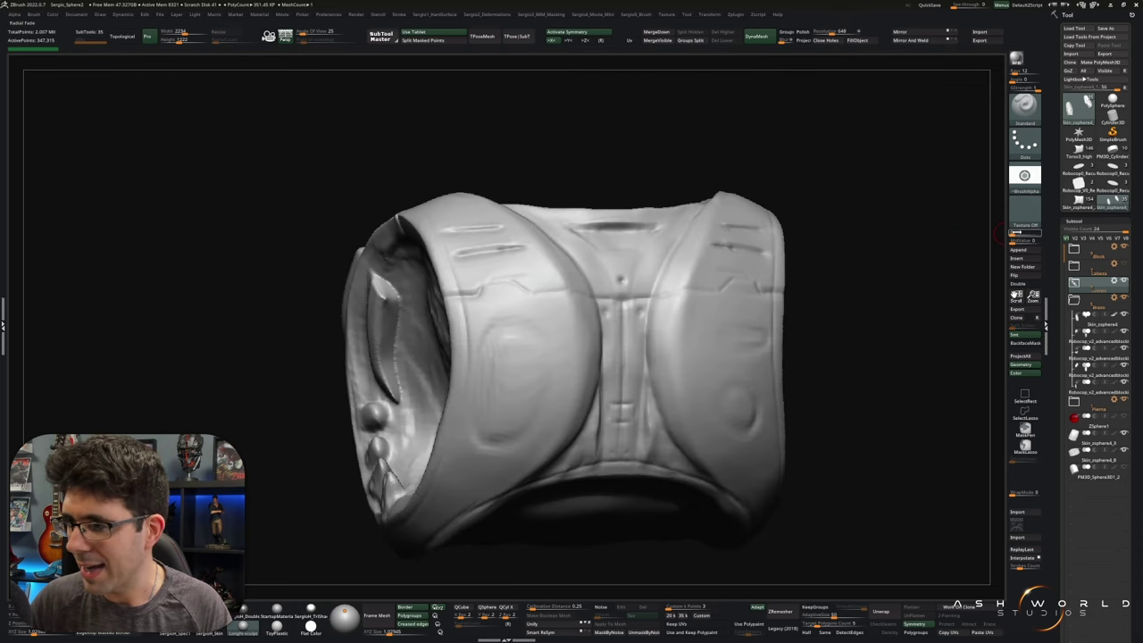
{"action": "left_click", "coordinate": [1076, 205]}
{"action": "mouse_move", "coordinate": [834, 335]}
{"action": "left_mouse_down"}
{"action": "mouse_move", "coordinate": [637, 355]}
{"action": "mouse_move", "coordinate": [656, 331]}
{"action": "mouse_move", "coordinate": [481, 228]}
{"action": "mouse_move", "coordinate": [625, 319]}
{"action": "left_mouse_up"}
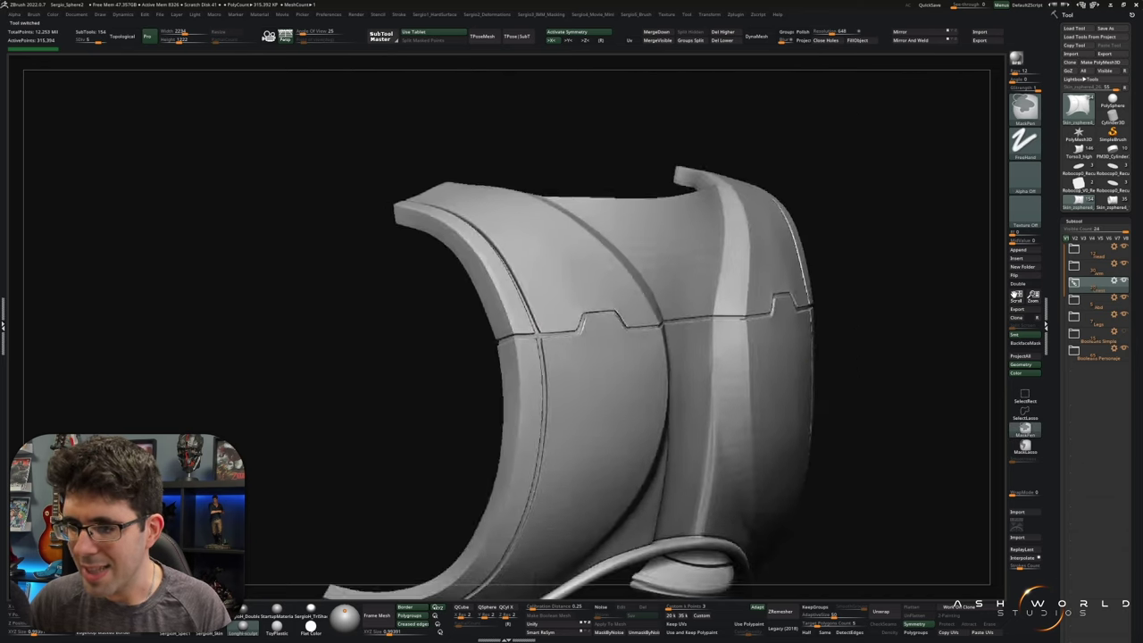
- Frame the chest piece, toggle PolyF off and on, and turn Solo off to reveal the robot
{"action": "key", "text": "f"}
{"action": "key", "text": "shift+f"}
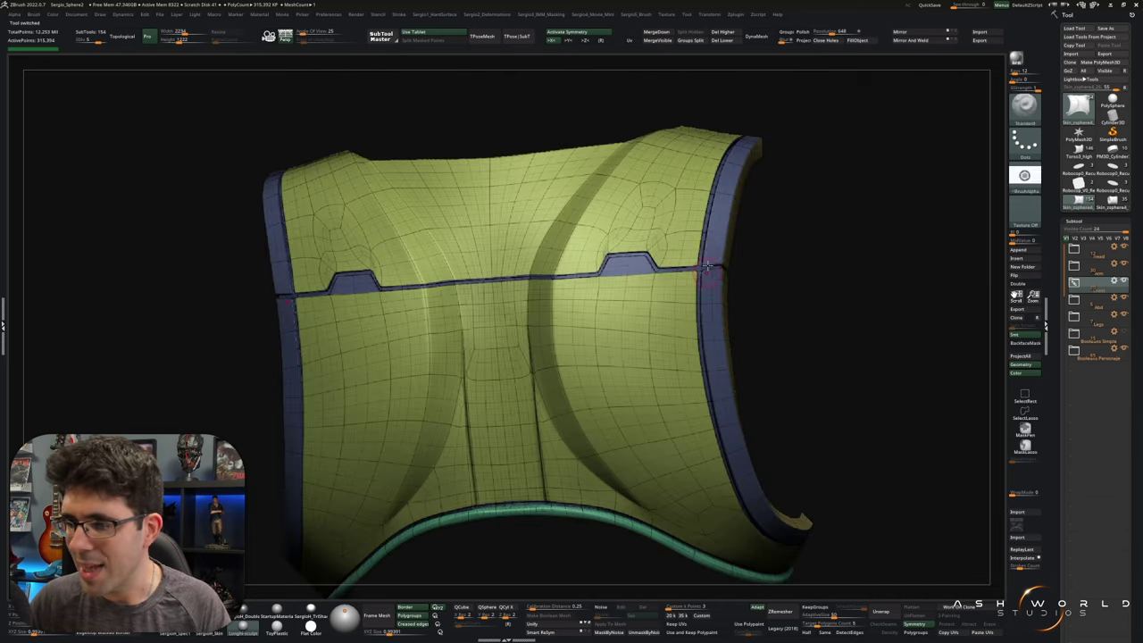
{"action": "left_click_drag", "start_coordinate": [877, 301], "coordinate": [727, 349], "text": "alt"}
{"action": "key", "text": "f"}
{"action": "key", "text": "shift+f"}
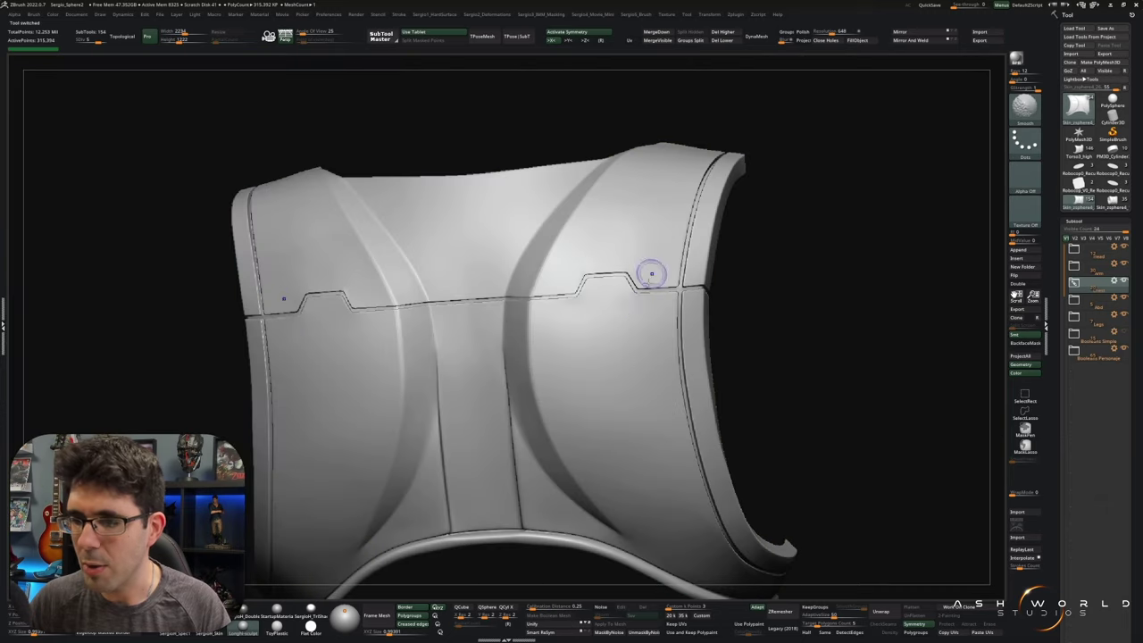
{"action": "key", "text": "shift+f"}
{"action": "left_click_drag", "start_coordinate": [578, 404], "coordinate": [302, 265]}
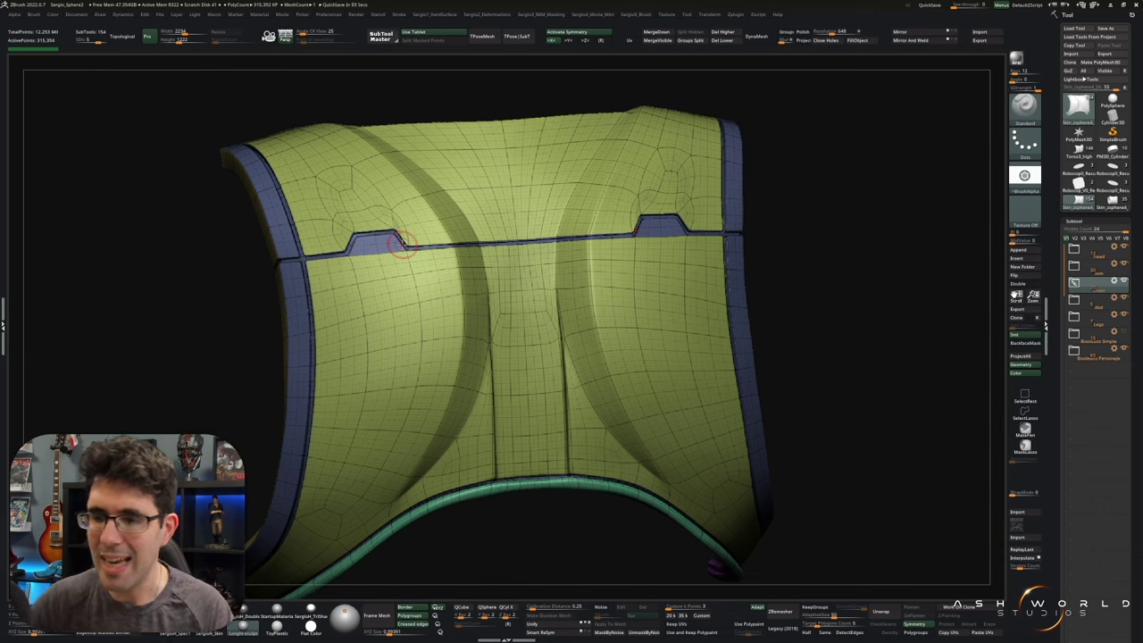
{"action": "key", "text": "shift+f"}
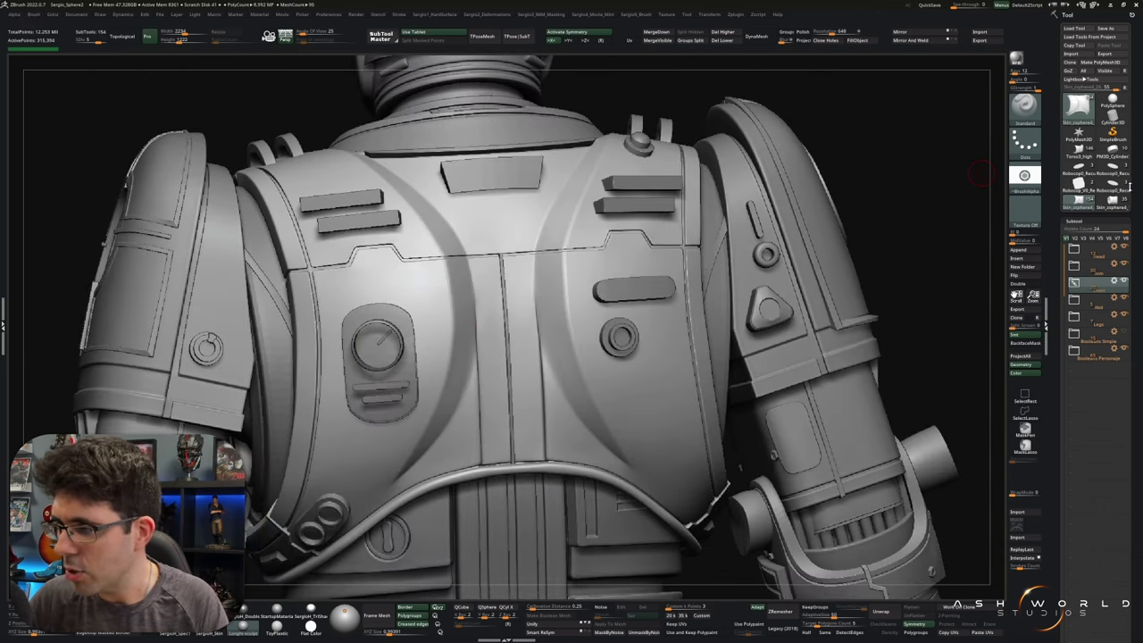
{"action": "left_click", "coordinate": [1078, 153]}
- Solo the chest piece, orbit its panels, and expand then collapse the Recus Cabeza group
{"action": "key", "text": "ctrl+shift+s"}
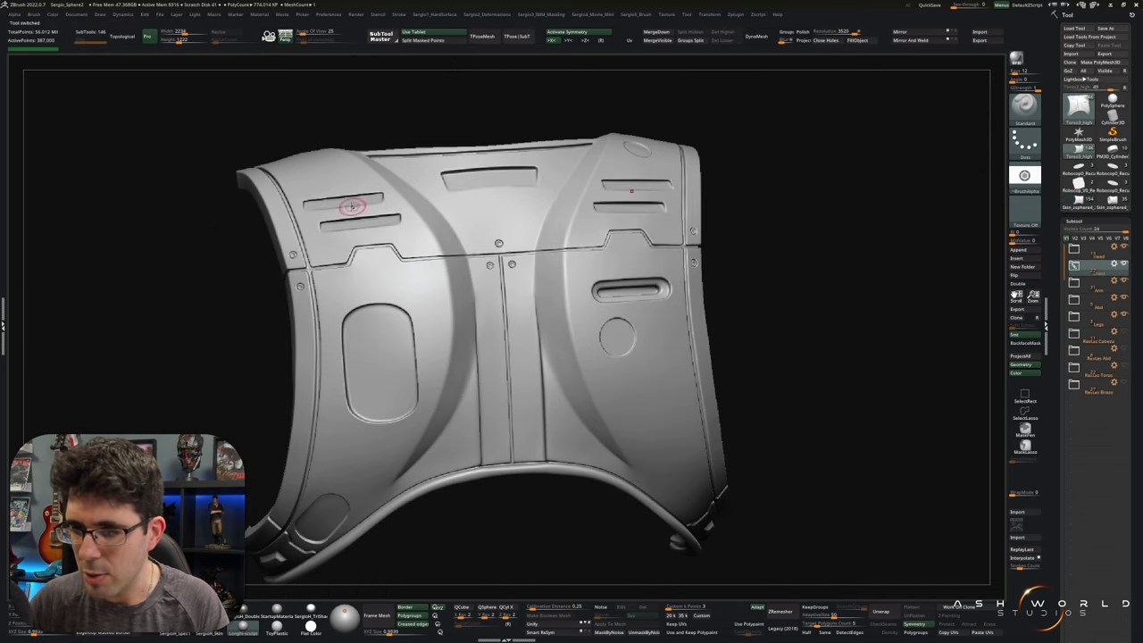
{"action": "left_click_drag", "start_coordinate": [562, 336], "coordinate": [517, 331]}
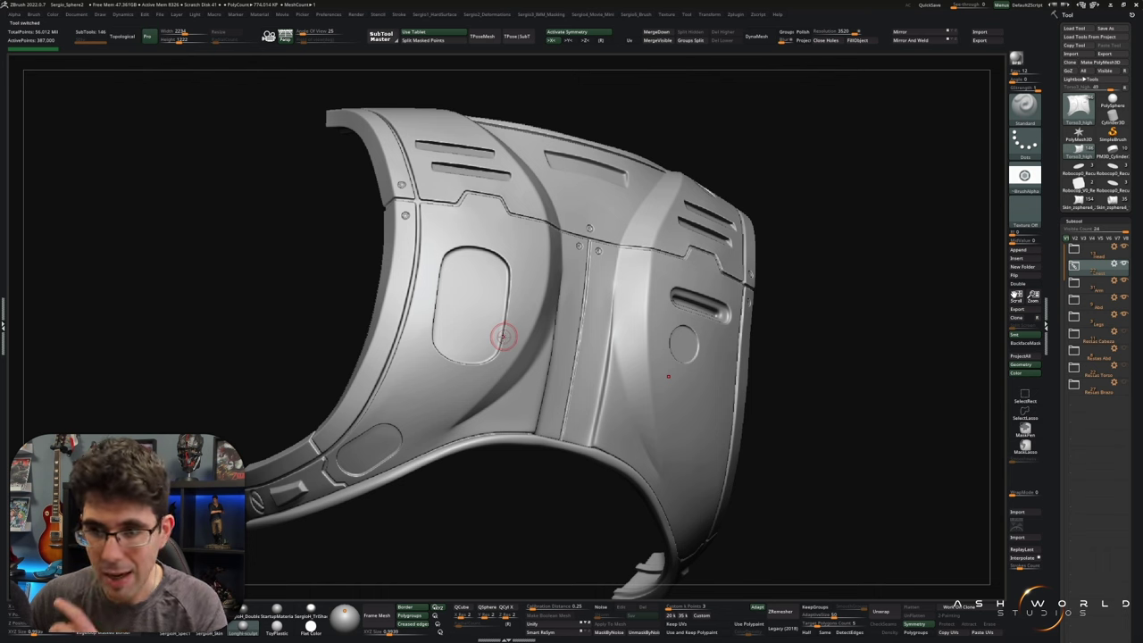
{"action": "mouse_move", "coordinate": [500, 332]}
{"action": "left_mouse_down"}
{"action": "mouse_move", "coordinate": [490, 350]}
{"action": "mouse_move", "coordinate": [515, 354]}
{"action": "left_mouse_up"}
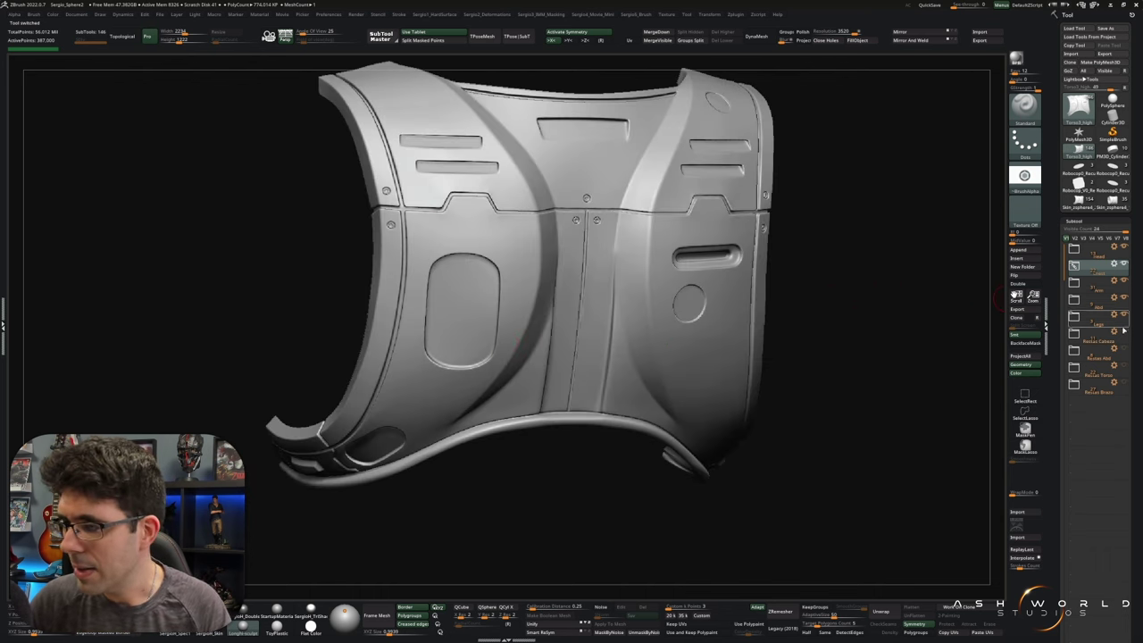
{"action": "left_click", "coordinate": [1083, 340]}
{"action": "mouse_move", "coordinate": [1100, 478]}
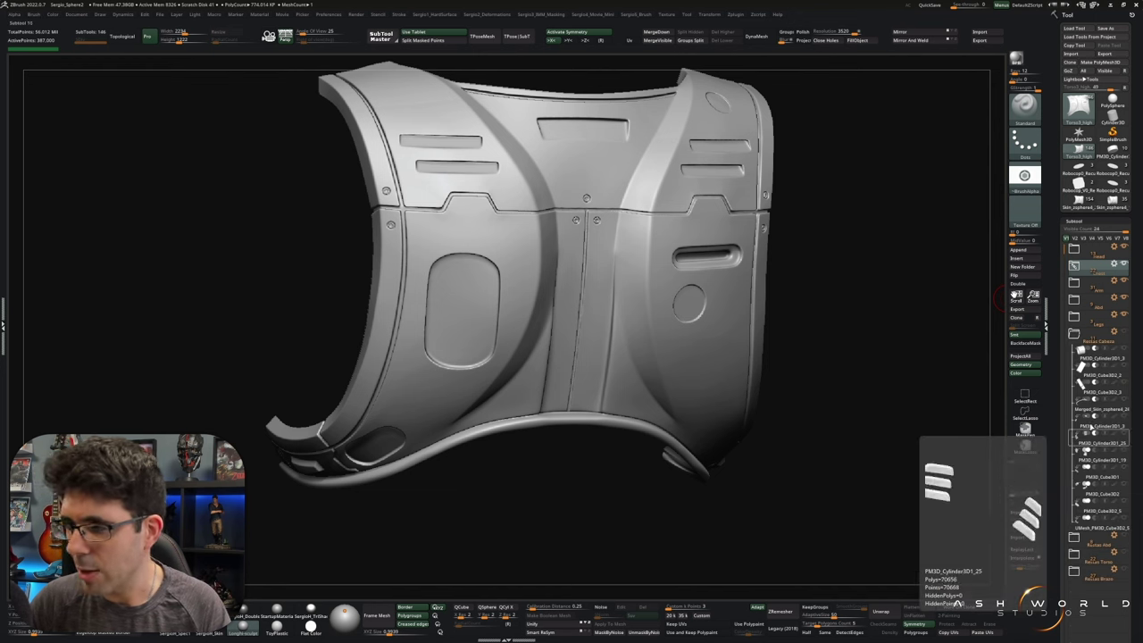
{"action": "left_click", "coordinate": [1100, 341]}
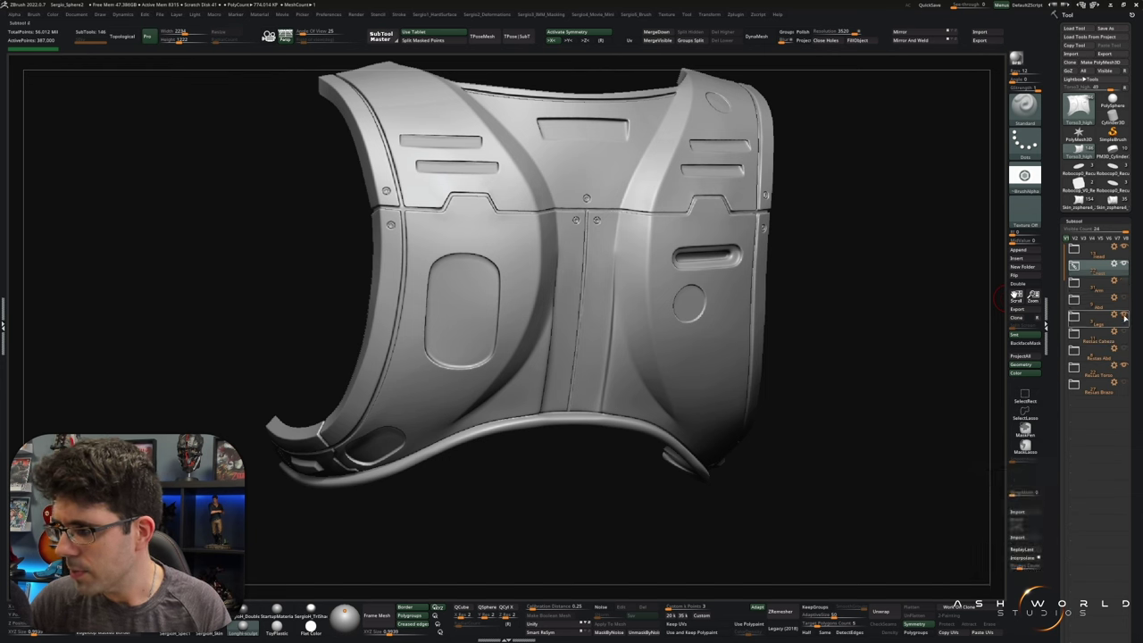
{"action": "left_click", "coordinate": [1123, 250]}
{"action": "mouse_move", "coordinate": [629, 307]}
{"action": "right_mouse_down"}
{"action": "mouse_move", "coordinate": [490, 224]}
{"action": "mouse_move", "coordinate": [560, 238]}
{"action": "right_mouse_up"}
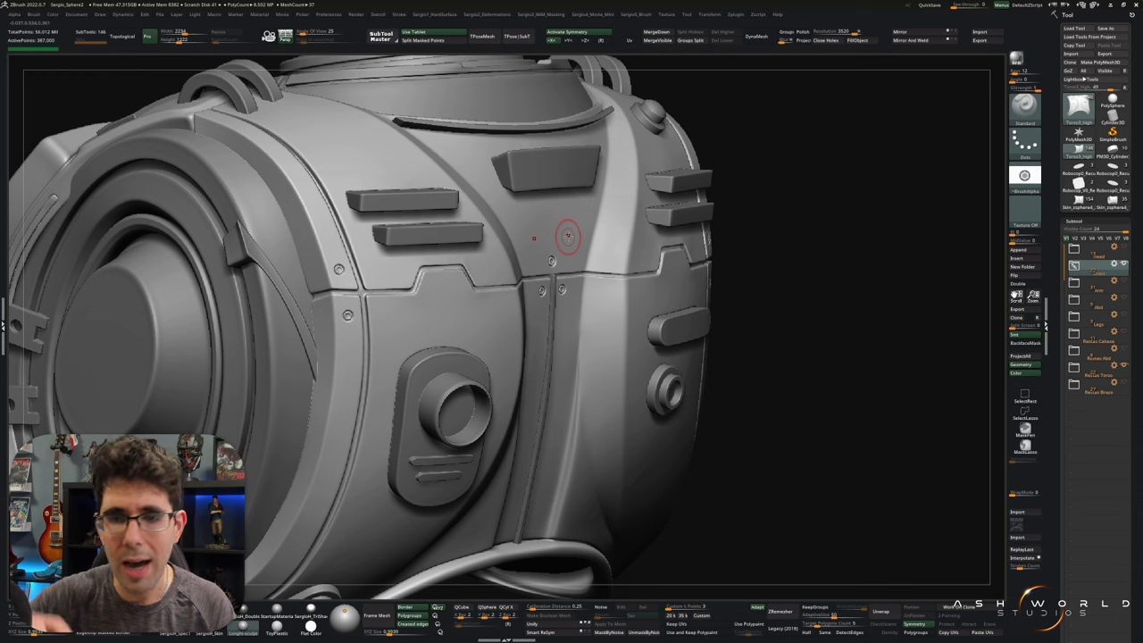
- Select the small rounded plate and oval button pieces, toggling isolation to inspect each
{"action": "left_click", "coordinate": [431, 202], "text": "alt"}
{"action": "mouse_move", "coordinate": [470, 372]}
{"action": "right_mouse_down", "text": "alt"}
{"action": "mouse_move", "coordinate": [436, 339]}
{"action": "mouse_move", "coordinate": [431, 444]}
{"action": "mouse_move", "coordinate": [518, 313]}
{"action": "mouse_move", "coordinate": [530, 313]}
{"action": "mouse_move", "coordinate": [456, 298]}
{"action": "mouse_move", "coordinate": [518, 339]}
{"action": "mouse_move", "coordinate": [545, 313]}
{"action": "mouse_move", "coordinate": [465, 315]}
{"action": "right_mouse_up", "text": "alt"}
{"action": "key", "text": "shift+alt+s"}
{"action": "key", "text": "shift+alt+s"}
{"action": "mouse_move", "coordinate": [500, 234]}
{"action": "right_mouse_down"}
{"action": "mouse_move", "coordinate": [505, 205]}
{"action": "mouse_move", "coordinate": [564, 311]}
{"action": "mouse_move", "coordinate": [518, 309]}
{"action": "mouse_move", "coordinate": [581, 297]}
{"action": "mouse_move", "coordinate": [570, 319]}
{"action": "mouse_move", "coordinate": [540, 295]}
{"action": "right_mouse_up"}
{"action": "key", "text": "f"}
{"action": "key", "text": "shift+alt+s"}
{"action": "left_click", "coordinate": [491, 282], "text": "alt"}
{"action": "key", "text": "shift+alt+s"}
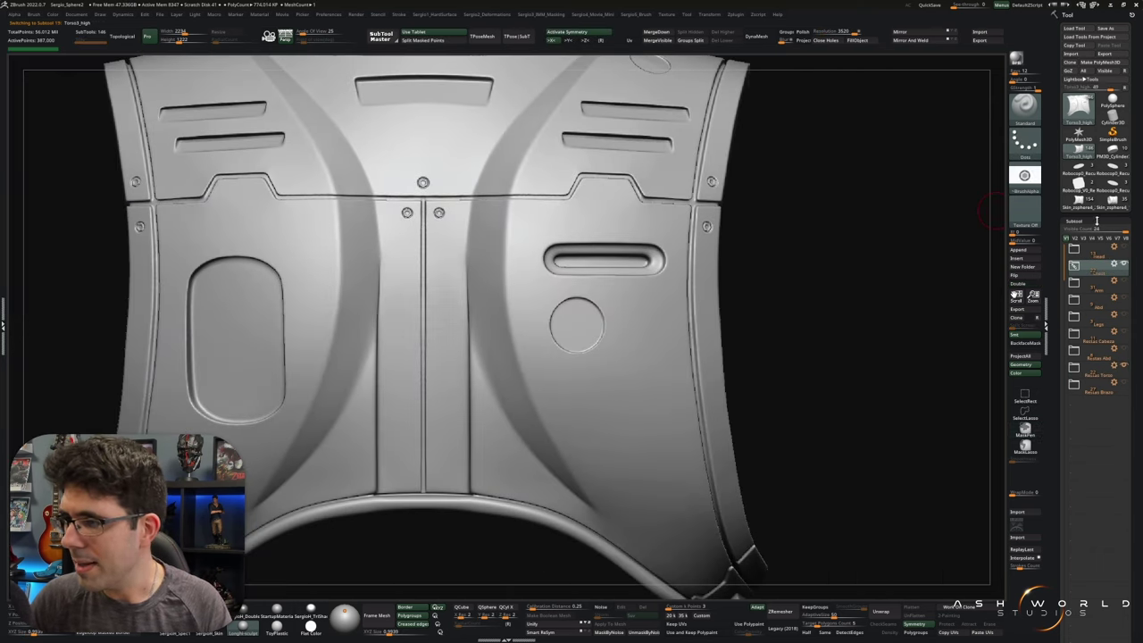
- Step between the smooth base piece and detailed torso, orbiting to view front, back and helmet
{"action": "key", "text": "Down"}
{"action": "right_click_drag", "start_coordinate": [796, 260], "coordinate": [994, 225]}
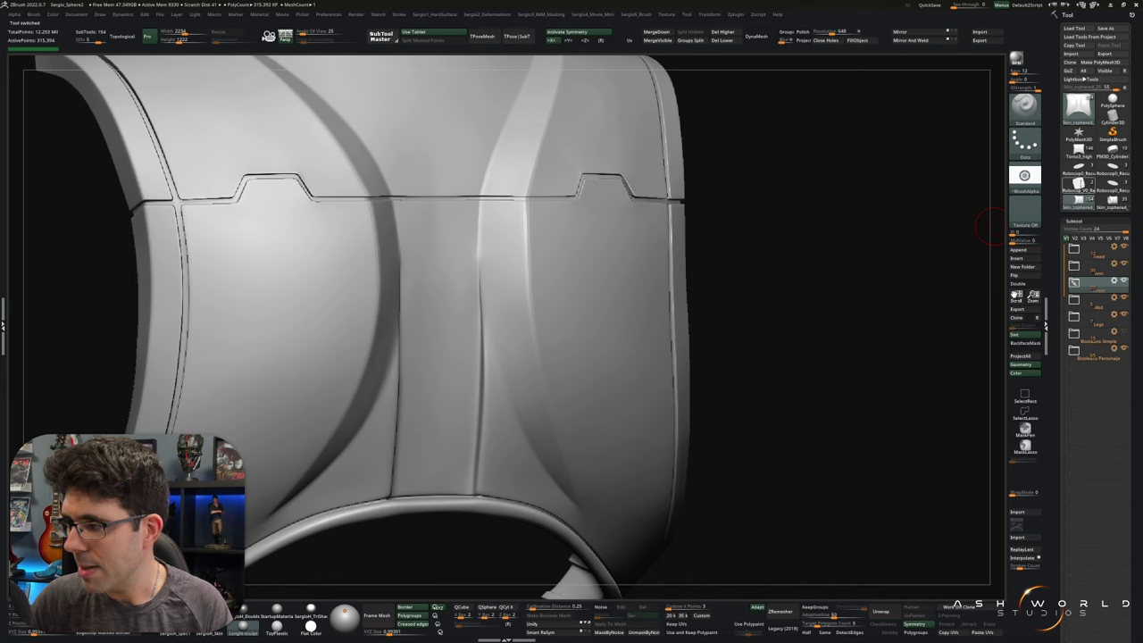
{"action": "key", "text": "Up"}
{"action": "key", "text": "f"}
{"action": "mouse_move", "coordinate": [403, 352]}
{"action": "right_mouse_down"}
{"action": "mouse_move", "coordinate": [513, 340]}
{"action": "mouse_move", "coordinate": [476, 407]}
{"action": "mouse_move", "coordinate": [428, 402]}
{"action": "mouse_move", "coordinate": [455, 188]}
{"action": "mouse_move", "coordinate": [329, 284]}
{"action": "mouse_move", "coordinate": [198, 212]}
{"action": "right_mouse_up"}
{"action": "mouse_move", "coordinate": [357, 312]}
{"action": "right_mouse_down"}
{"action": "mouse_move", "coordinate": [221, 384]}
{"action": "mouse_move", "coordinate": [345, 412]}
{"action": "mouse_move", "coordinate": [599, 357]}
{"action": "mouse_move", "coordinate": [572, 303]}
{"action": "mouse_move", "coordinate": [535, 308]}
{"action": "mouse_move", "coordinate": [527, 349]}
{"action": "mouse_move", "coordinate": [446, 275]}
{"action": "mouse_move", "coordinate": [488, 364]}
{"action": "mouse_move", "coordinate": [534, 349]}
{"action": "right_mouse_up"}
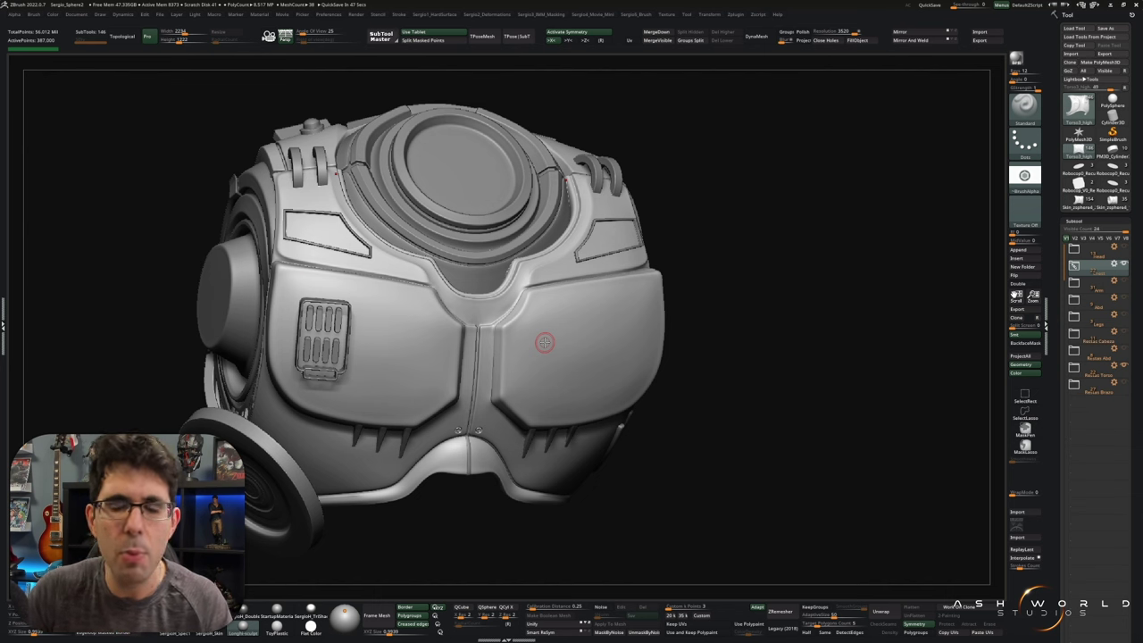
{"action": "mouse_move", "coordinate": [545, 342]}
{"action": "right_mouse_down"}
{"action": "mouse_move", "coordinate": [534, 315]}
{"action": "mouse_move", "coordinate": [500, 322]}
{"action": "mouse_move", "coordinate": [535, 307]}
{"action": "mouse_move", "coordinate": [523, 332]}
{"action": "right_mouse_up"}
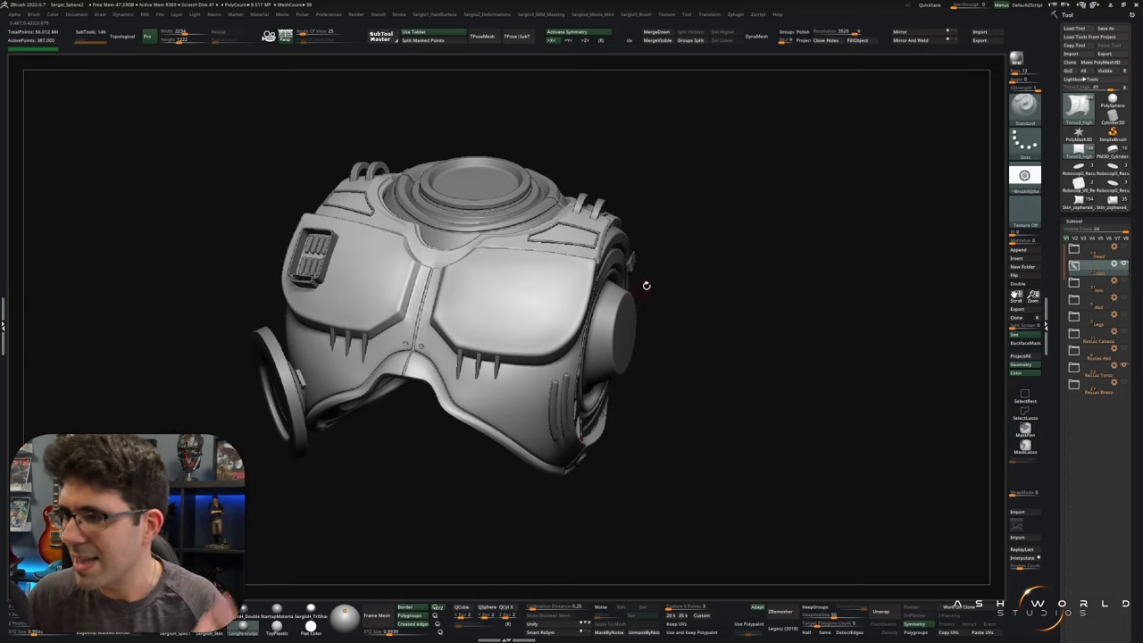
- Load a fresh PolySphere, then append a sphere subtool and delete it again
{"action": "left_click", "coordinate": [1115, 105]}
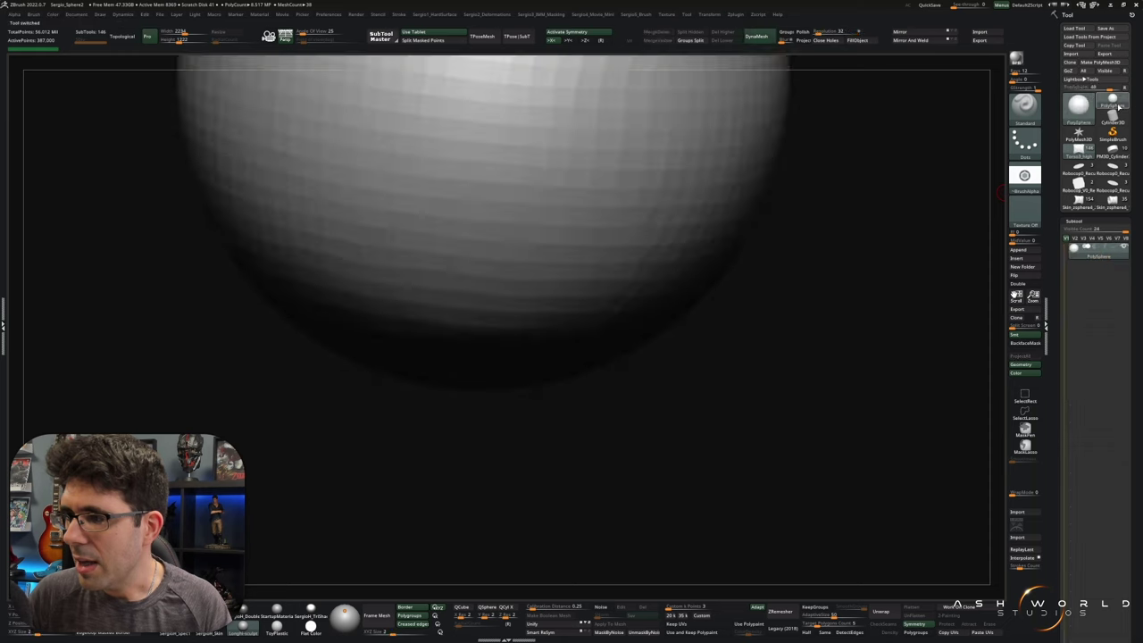
{"action": "key", "text": "f"}
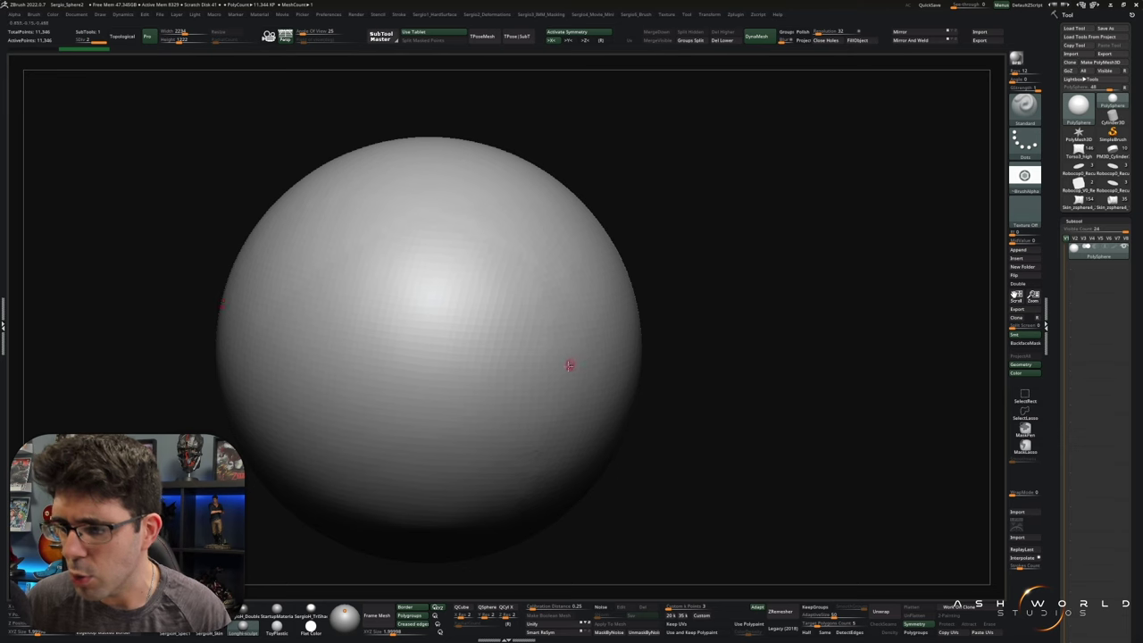
{"action": "left_click_drag", "start_coordinate": [571, 363], "coordinate": [580, 354]}
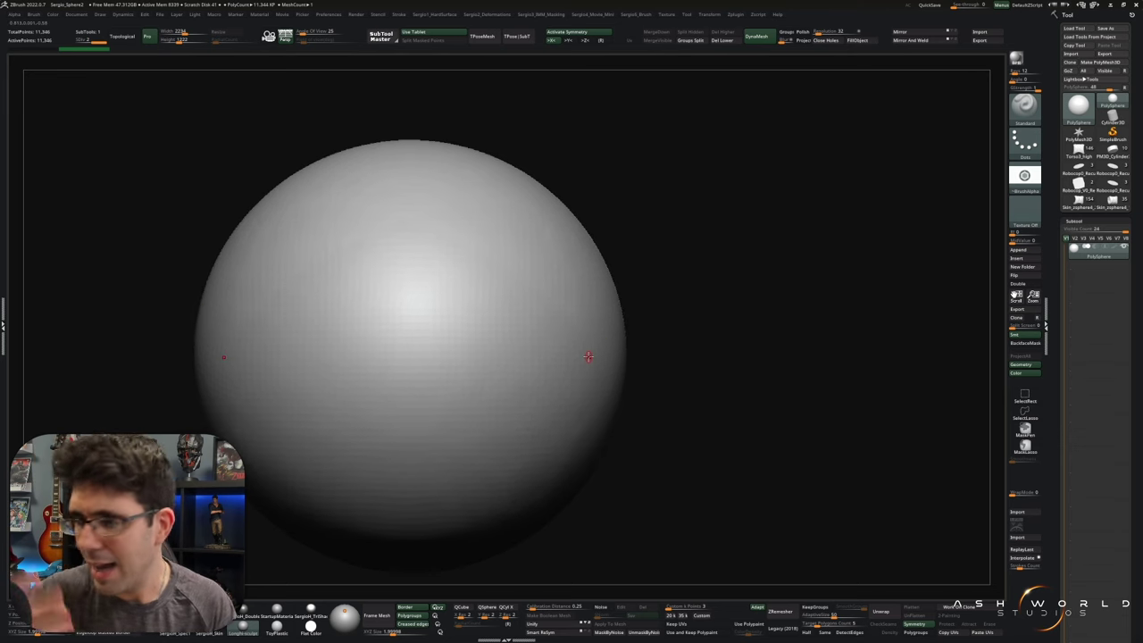
{"action": "left_click", "coordinate": [1034, 253]}
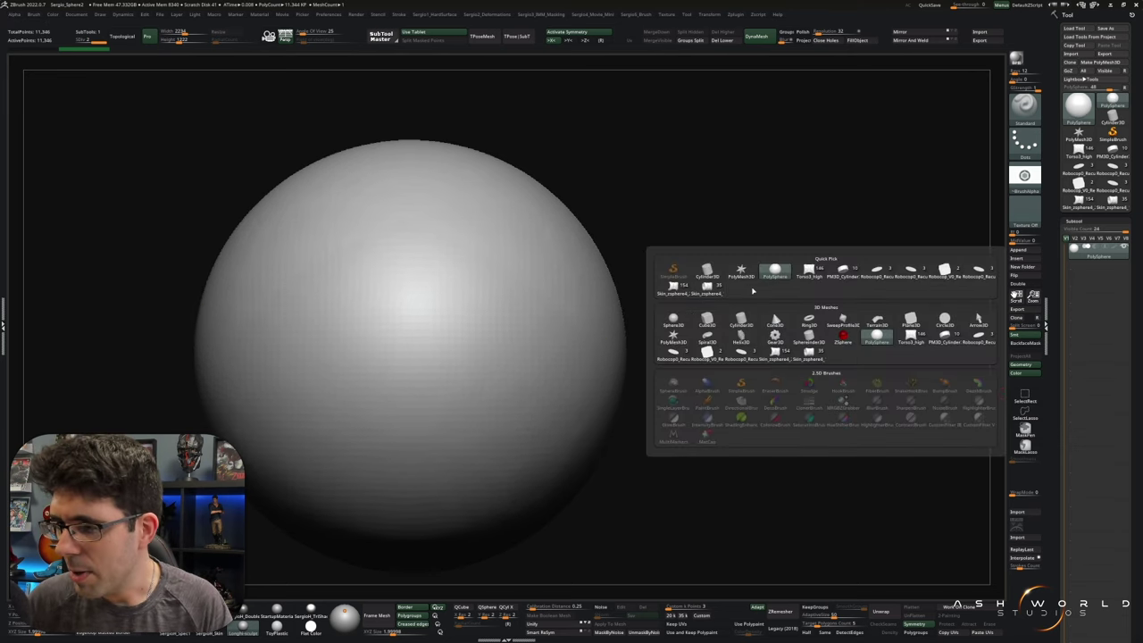
{"action": "left_click", "coordinate": [684, 323]}
{"action": "left_click", "coordinate": [1024, 242]}
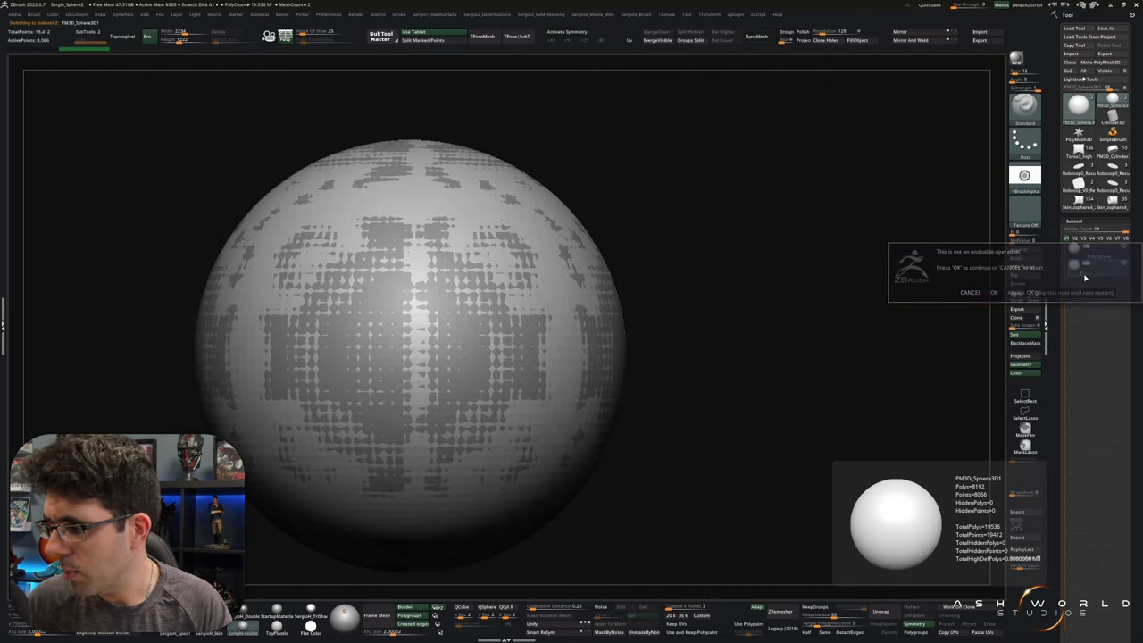
{"action": "left_click", "coordinate": [1015, 289]}
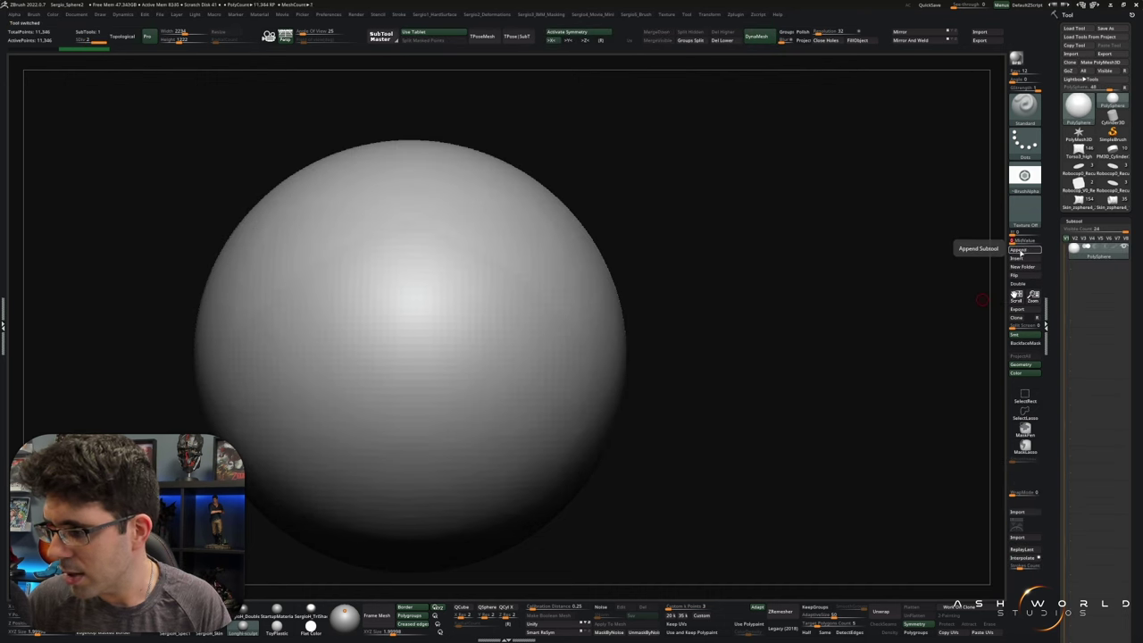
- Append a Cylinder3D subtool and make it the active part
{"action": "left_click", "coordinate": [1020, 250]}
{"action": "left_click", "coordinate": [714, 319]}
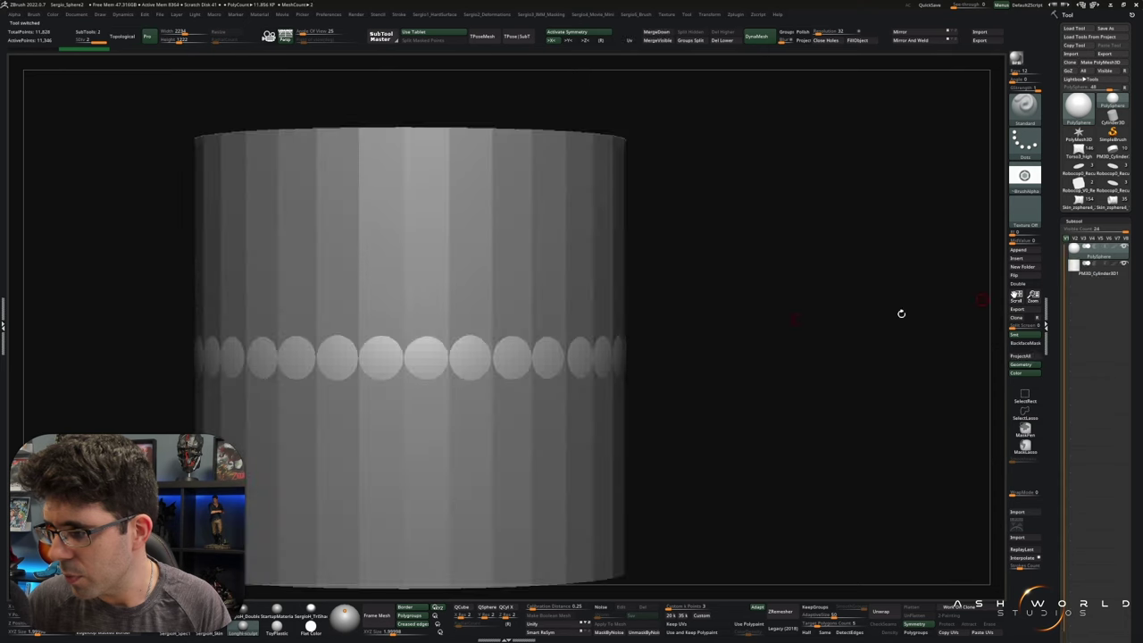
{"action": "left_click", "coordinate": [1097, 272]}
- With ZModeler, insert an edge loop on the cylinder top and bevel it into a wide ring
{"action": "mouse_move", "coordinate": [803, 357]}
{"action": "left_mouse_down"}
{"action": "mouse_move", "coordinate": [566, 330]}
{"action": "mouse_move", "coordinate": [570, 359]}
{"action": "left_mouse_up"}
{"action": "key", "text": "b"}
{"action": "key", "text": "z"}
{"action": "key", "text": "m"}
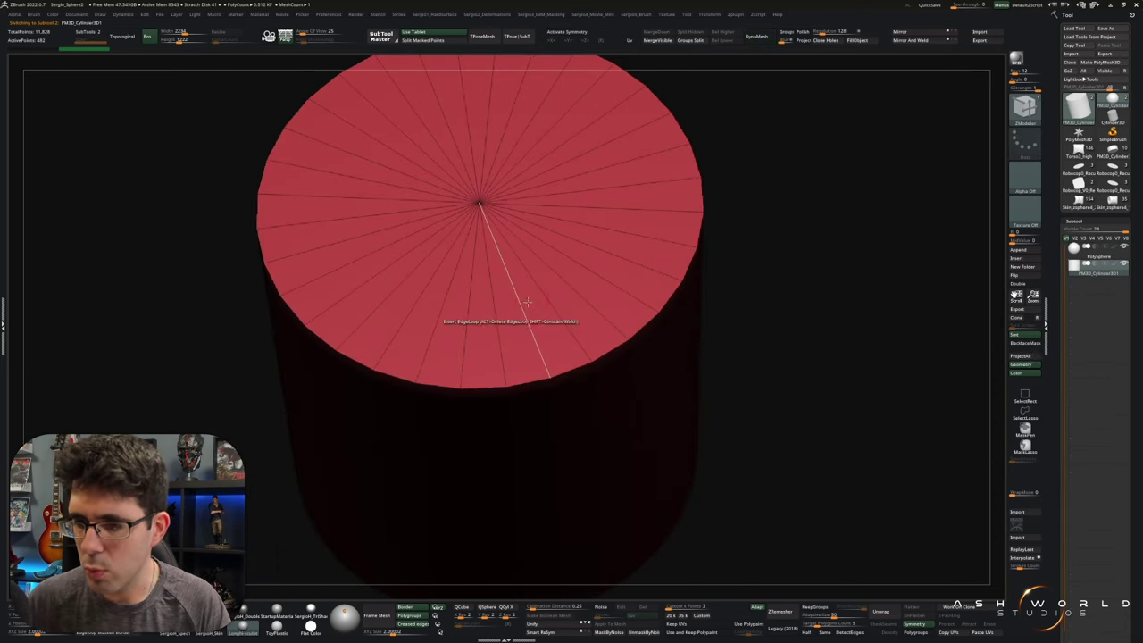
{"action": "key", "text": "space"}
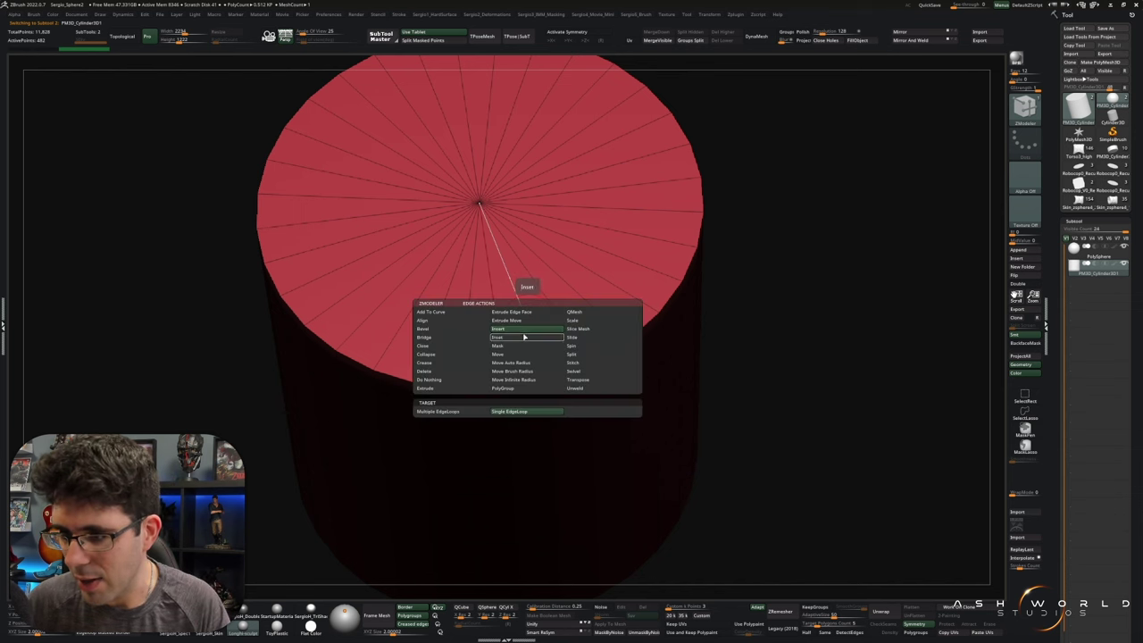
{"action": "left_click", "coordinate": [518, 329]}
{"action": "key", "text": "space"}
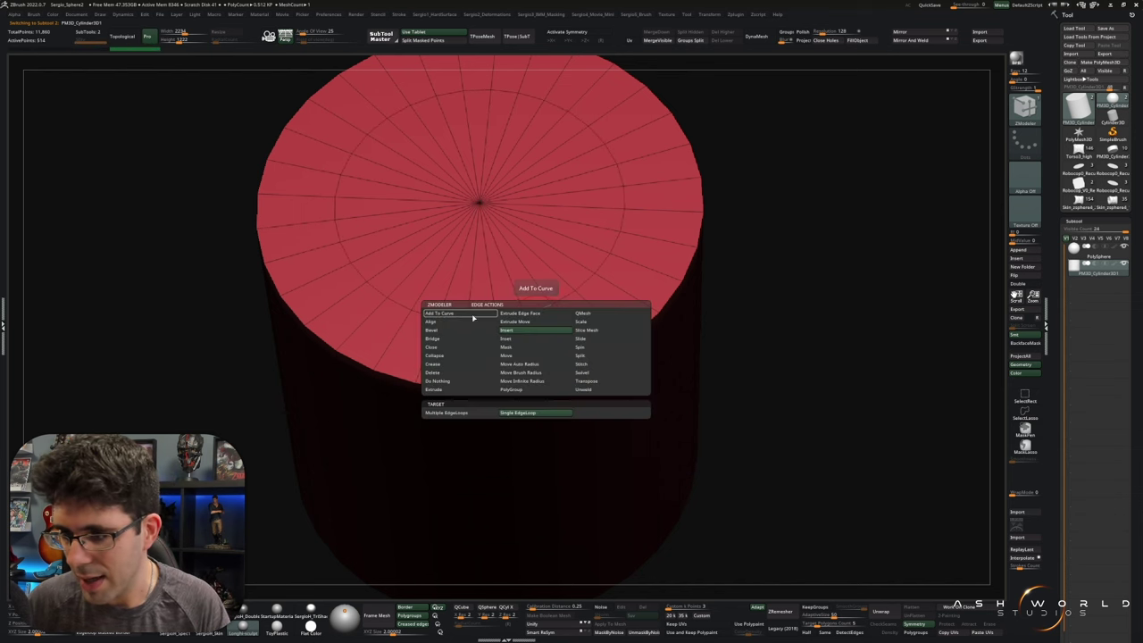
{"action": "left_click", "coordinate": [440, 331]}
{"action": "left_click", "coordinate": [528, 327]}
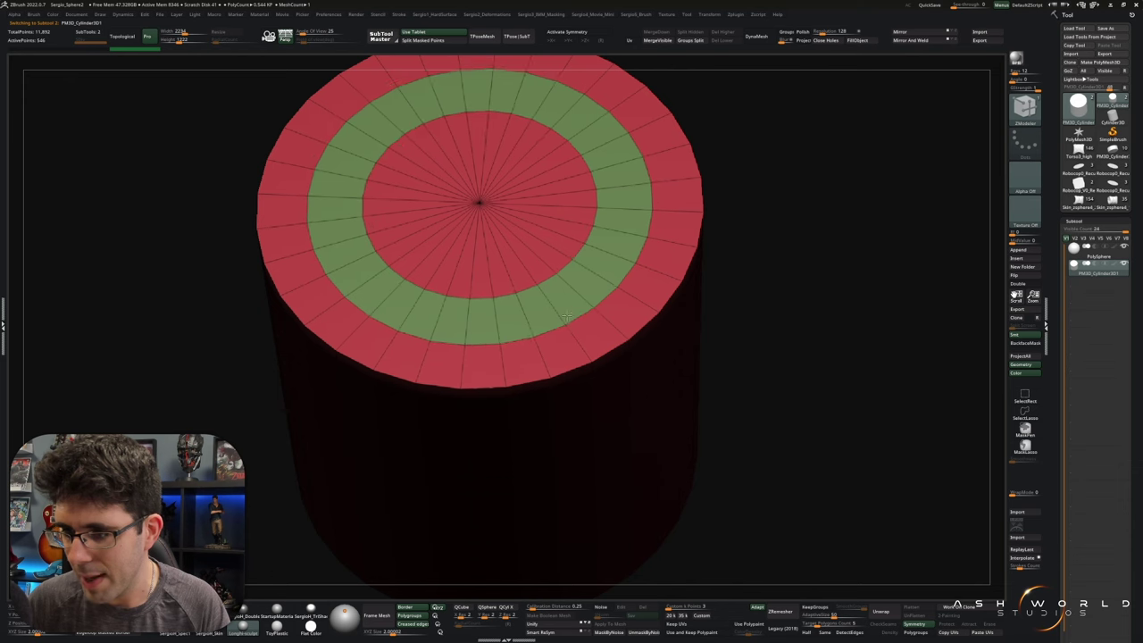
- Extrude the top ring polygroup island into a raised tube
{"action": "key", "text": "space"}
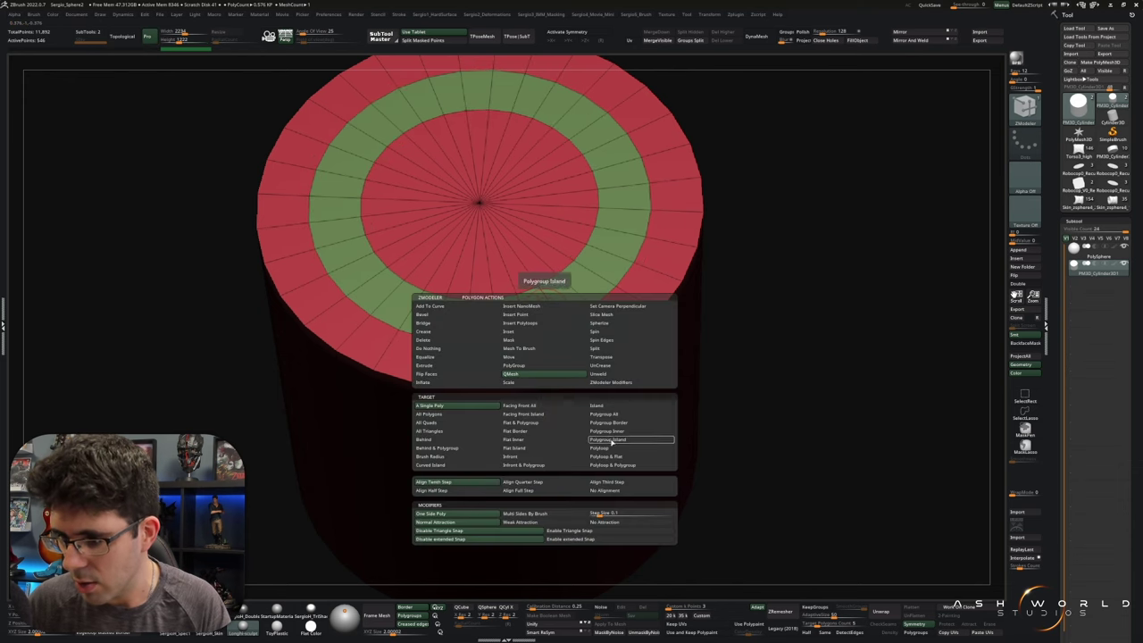
{"action": "left_click", "coordinate": [611, 441]}
{"action": "left_click_drag", "start_coordinate": [549, 312], "coordinate": [554, 172]}
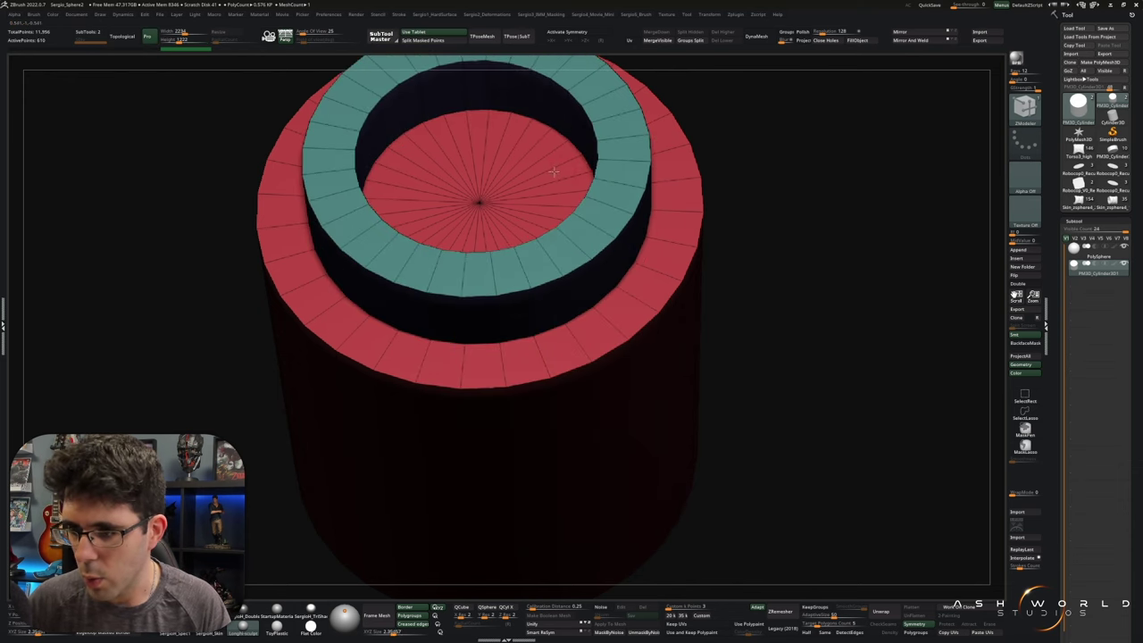
{"action": "key", "text": "f"}
{"action": "right_click_drag", "start_coordinate": [566, 280], "coordinate": [572, 226]}
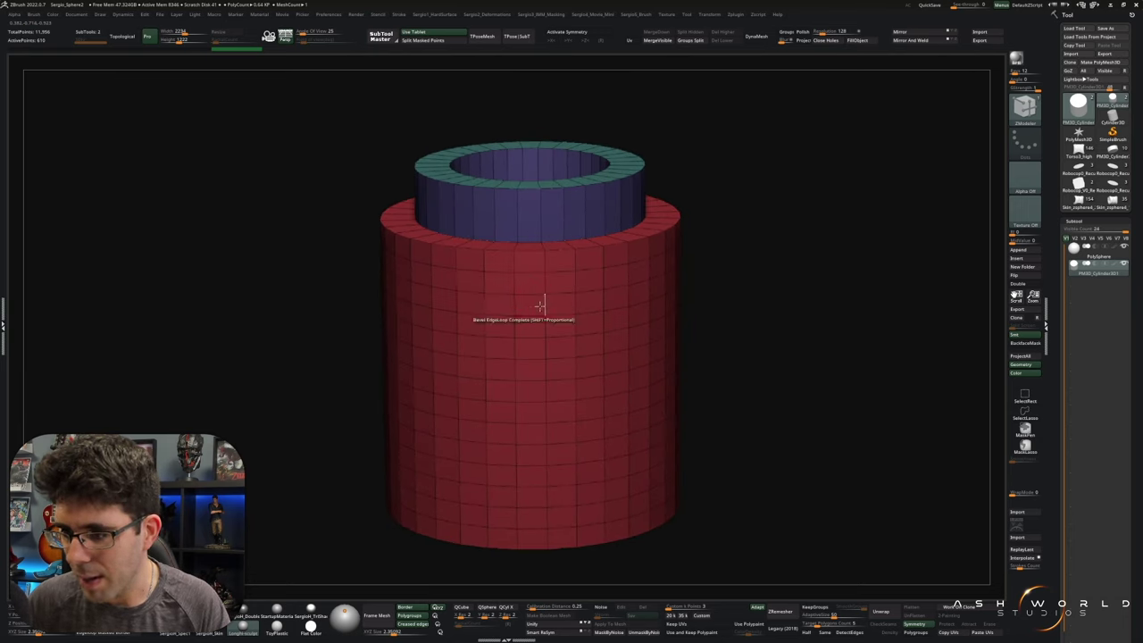
- Extrude a teal flange ring and another ring around the cylinder's side
{"action": "left_click_drag", "start_coordinate": [534, 306], "coordinate": [717, 257]}
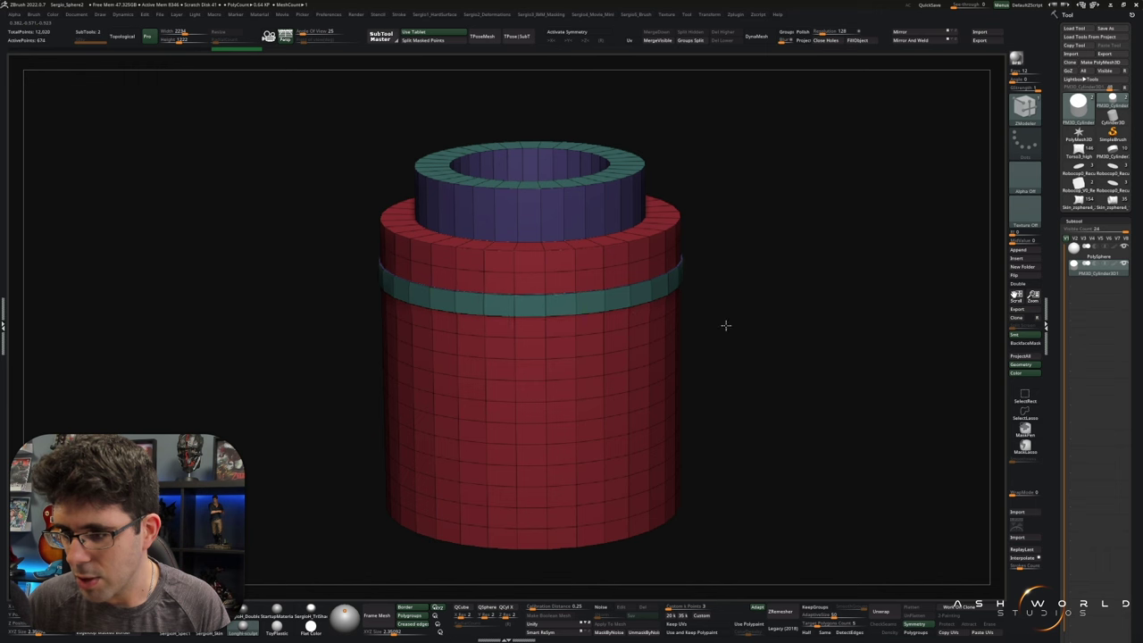
{"action": "mouse_move", "coordinate": [659, 354]}
{"action": "right_mouse_down"}
{"action": "mouse_move", "coordinate": [656, 395]}
{"action": "mouse_move", "coordinate": [641, 315]}
{"action": "mouse_move", "coordinate": [656, 350]}
{"action": "mouse_move", "coordinate": [607, 342]}
{"action": "right_mouse_up"}
{"action": "left_click_drag", "start_coordinate": [607, 342], "coordinate": [695, 337]}
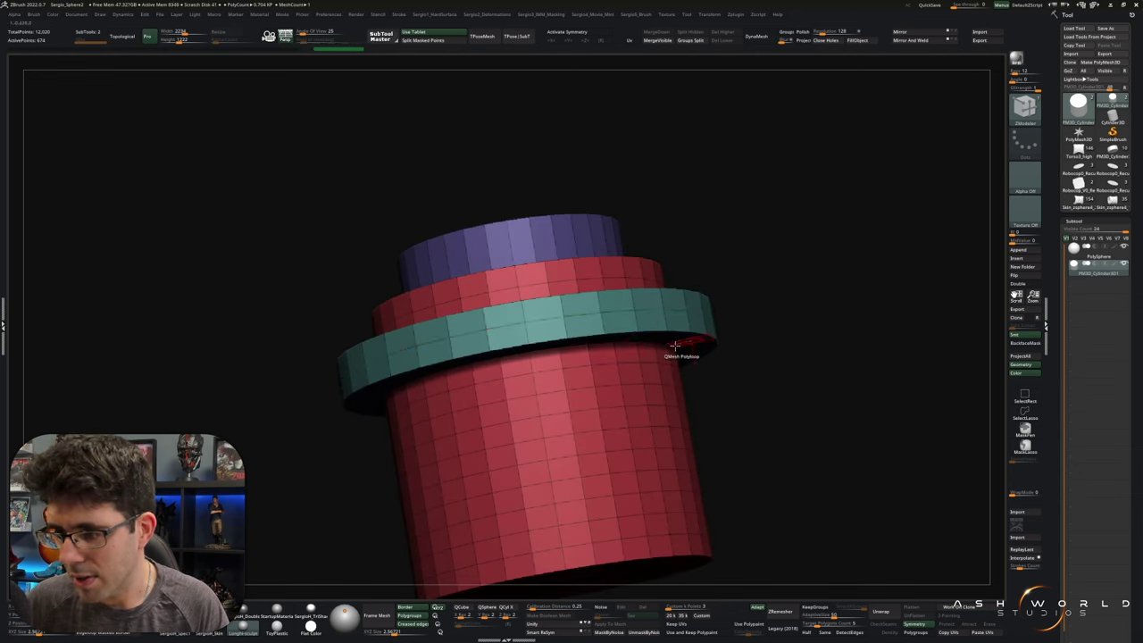
{"action": "left_click_drag", "start_coordinate": [632, 357], "coordinate": [653, 522]}
{"action": "mouse_move", "coordinate": [648, 458]}
{"action": "left_mouse_down"}
{"action": "mouse_move", "coordinate": [741, 448]}
{"action": "mouse_move", "coordinate": [721, 457]}
{"action": "mouse_move", "coordinate": [633, 378]}
{"action": "left_mouse_up"}
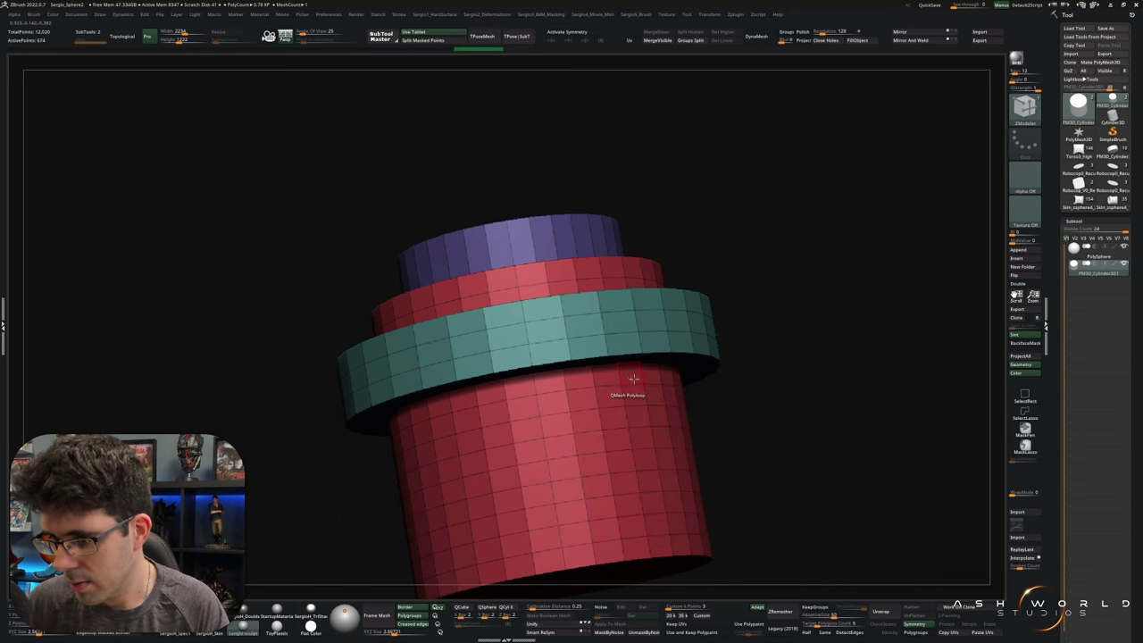
{"action": "mouse_move", "coordinate": [633, 375]}
{"action": "right_mouse_down"}
{"action": "mouse_move", "coordinate": [651, 327]}
{"action": "mouse_move", "coordinate": [616, 460]}
{"action": "mouse_move", "coordinate": [592, 391]}
{"action": "right_mouse_up"}
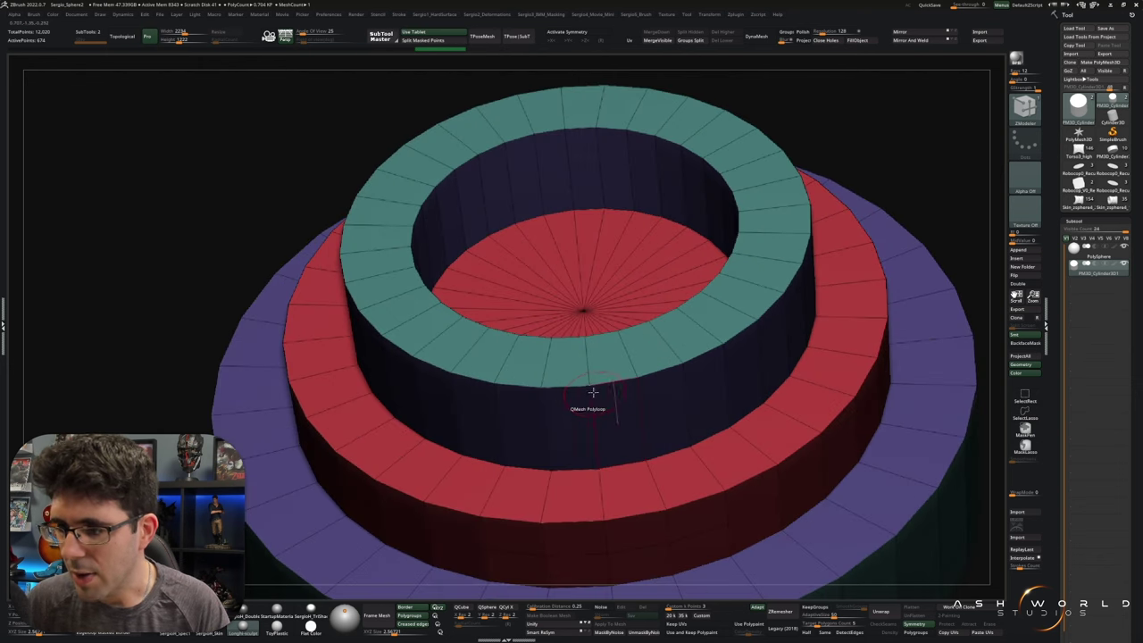
- Bevel complete edge loops on the inner teal edge and both red ring edges
{"action": "key", "text": "space"}
{"action": "left_click", "coordinate": [580, 398]}
{"action": "left_click", "coordinate": [609, 384]}
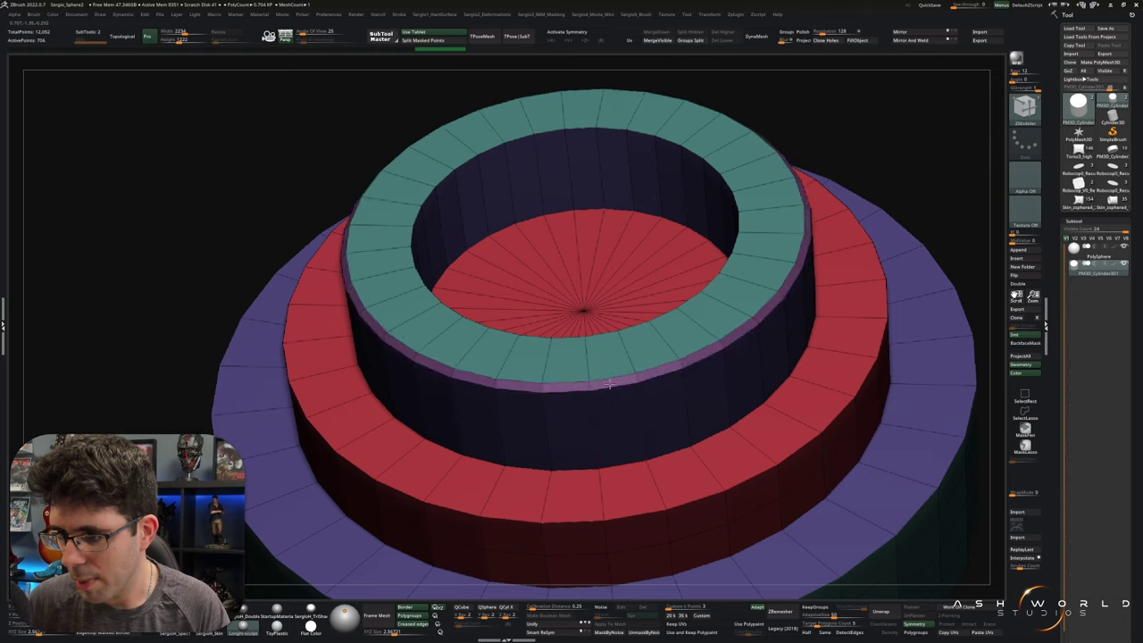
{"action": "right_click_drag", "start_coordinate": [612, 383], "coordinate": [608, 383]}
{"action": "right_click_drag", "start_coordinate": [594, 345], "coordinate": [630, 304]}
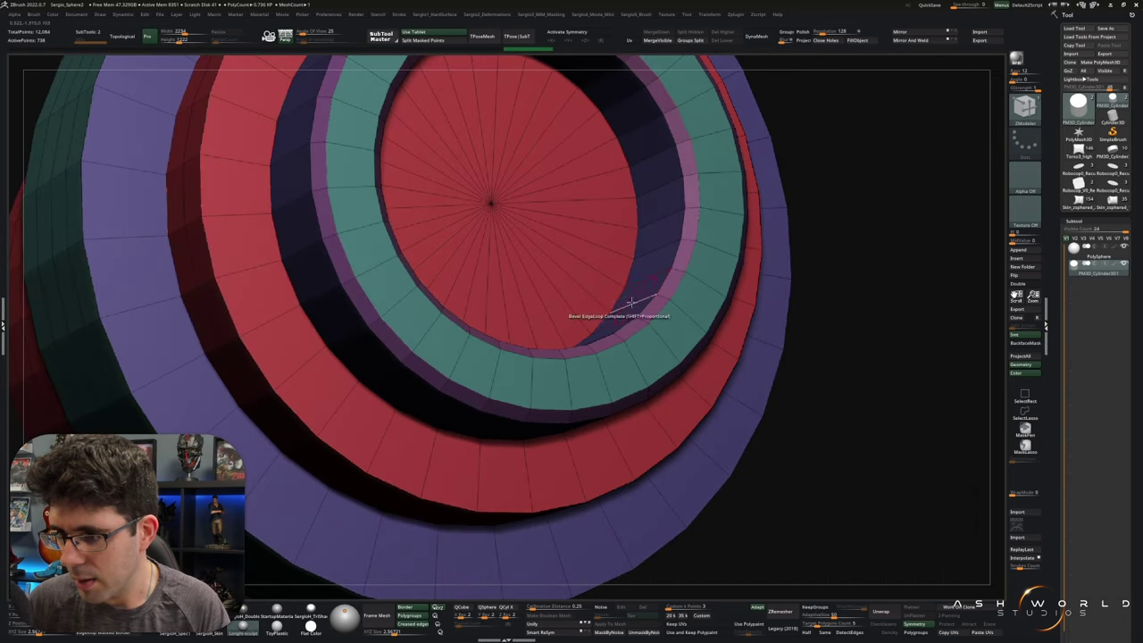
{"action": "right_click_drag", "start_coordinate": [616, 397], "coordinate": [644, 493]}
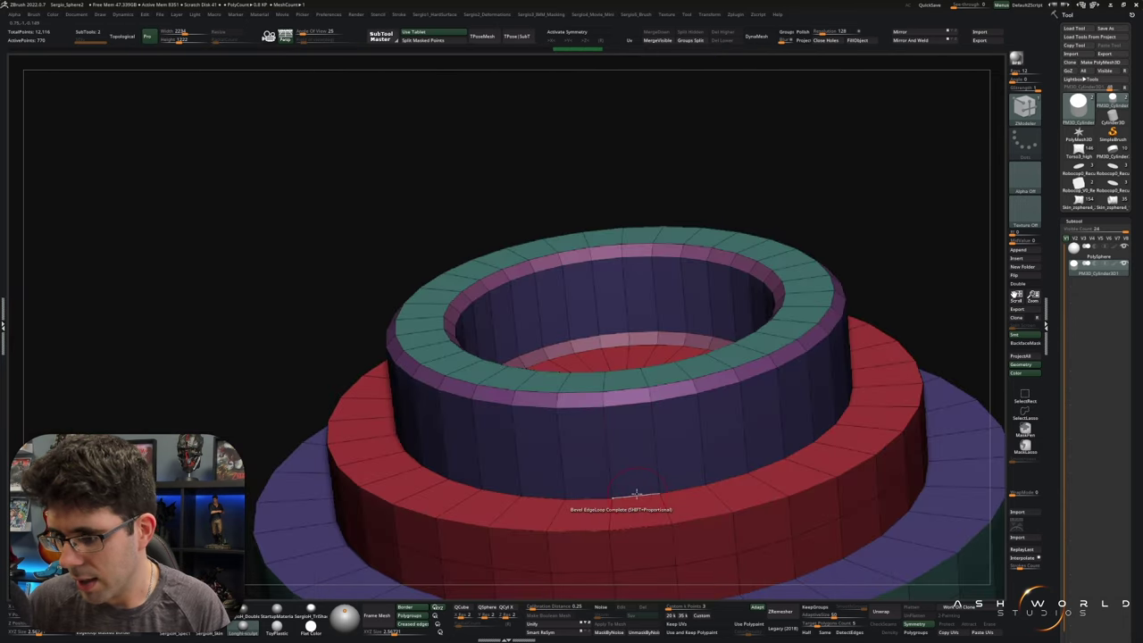
{"action": "left_click", "coordinate": [636, 494]}
{"action": "left_click", "coordinate": [668, 538]}
{"action": "mouse_move", "coordinate": [668, 538]}
{"action": "right_mouse_down"}
{"action": "mouse_move", "coordinate": [606, 348]}
{"action": "mouse_move", "coordinate": [608, 259]}
{"action": "right_mouse_up"}
- Crease the stepped cylinder via the Hard Surface menu, hide PolyF, then solo the PolySphere
{"action": "key", "text": "space"}
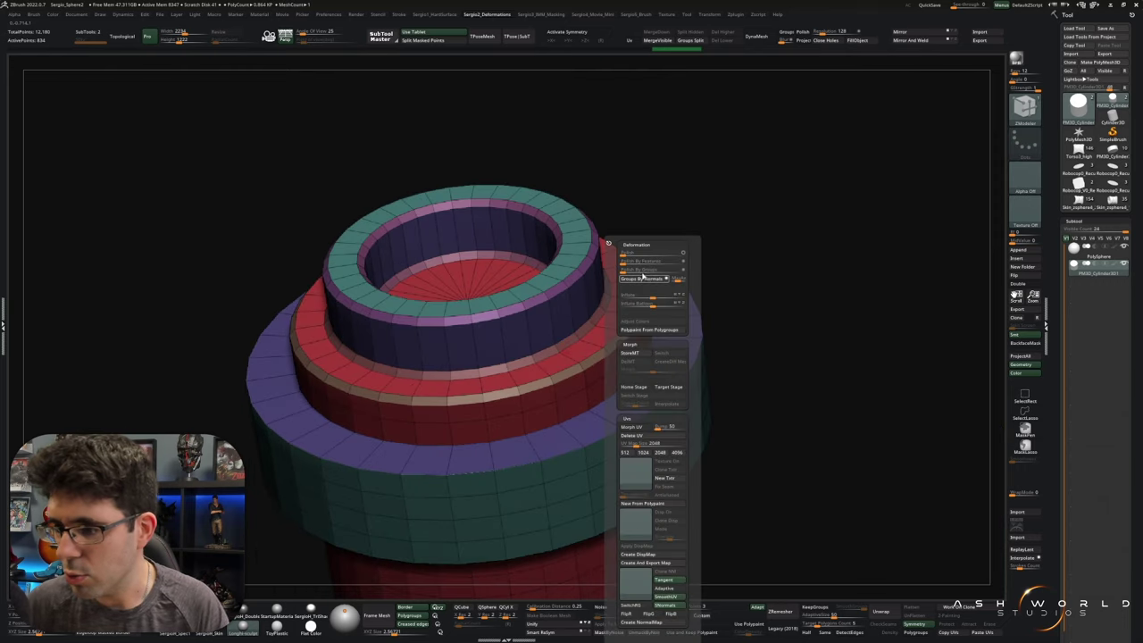
{"action": "key", "text": "1"}
{"action": "left_click", "coordinate": [654, 255]}
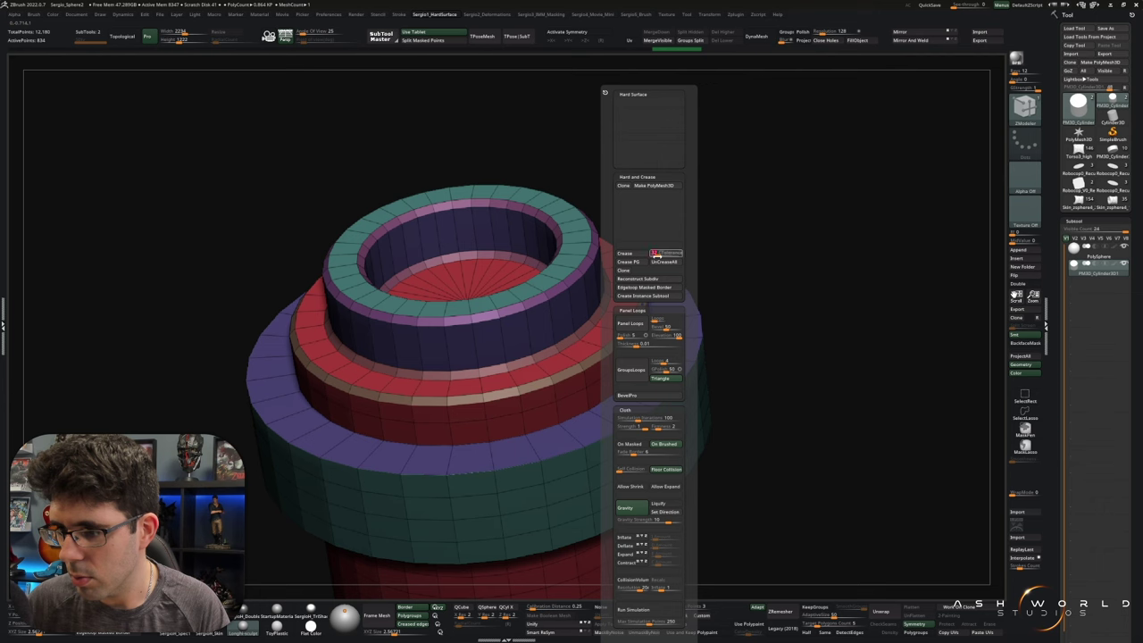
{"action": "key", "text": "shift+f"}
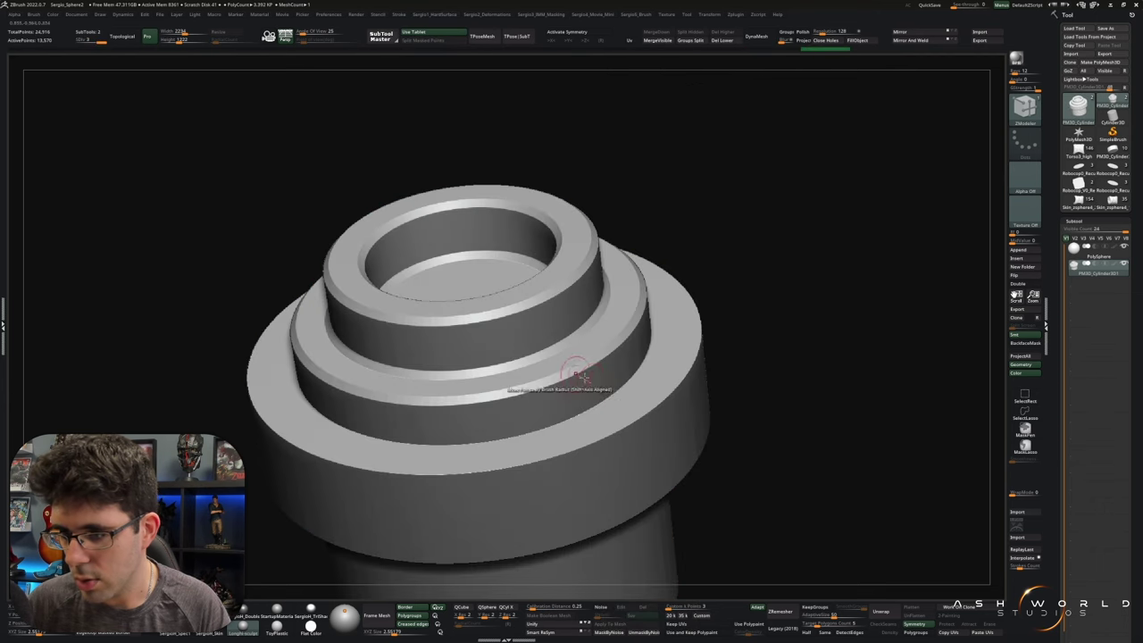
{"action": "mouse_move", "coordinate": [586, 379]}
{"action": "right_mouse_down", "text": "shift"}
{"action": "mouse_move", "coordinate": [632, 314]}
{"action": "mouse_move", "coordinate": [611, 326]}
{"action": "right_mouse_up", "text": "shift"}
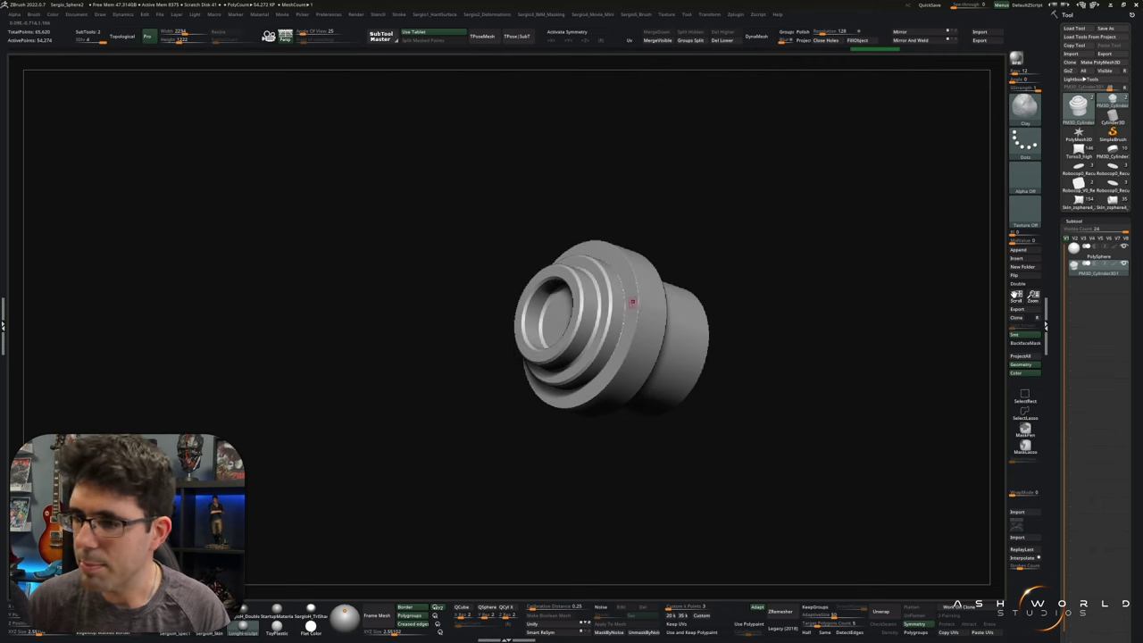
{"action": "left_click", "coordinate": [1083, 259]}
{"action": "right_click_drag", "start_coordinate": [613, 256], "coordinate": [650, 398], "text": "ctrl"}
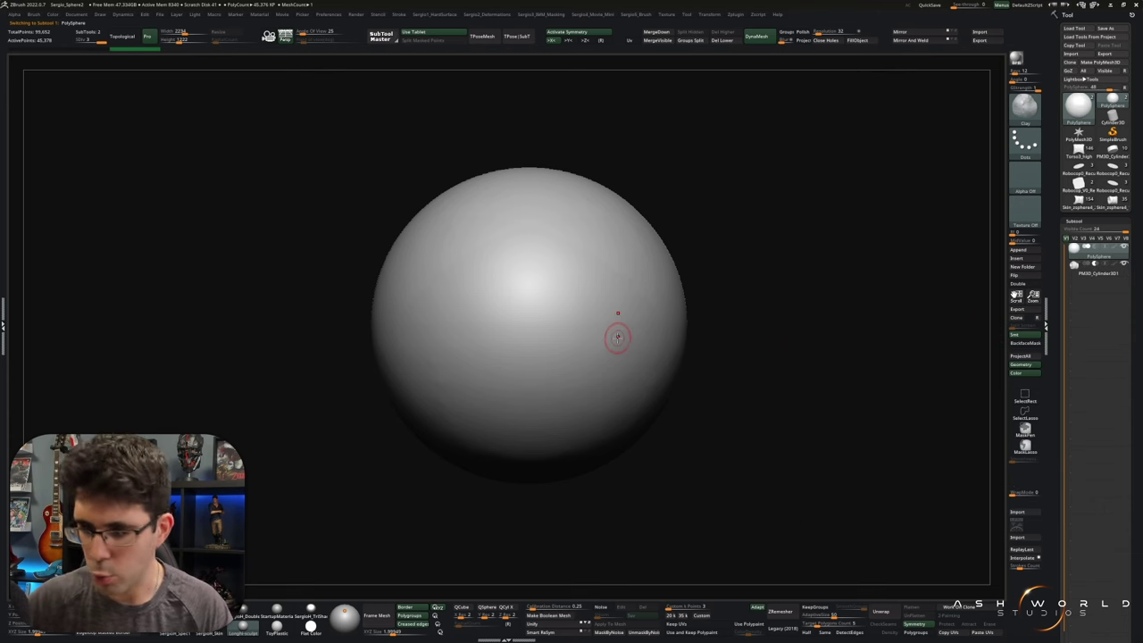
- Select the stepped cylinder and move and scale it into the sphere with the Gizmo
{"action": "key", "text": "w"}
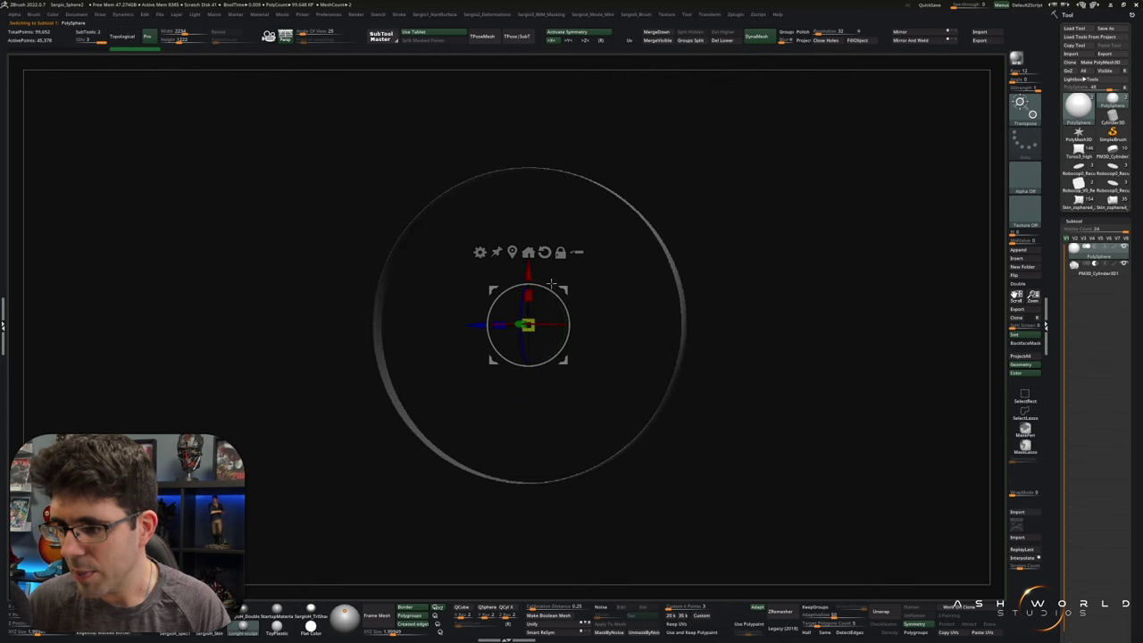
{"action": "left_click_drag", "start_coordinate": [552, 284], "coordinate": [1098, 274], "text": "shift"}
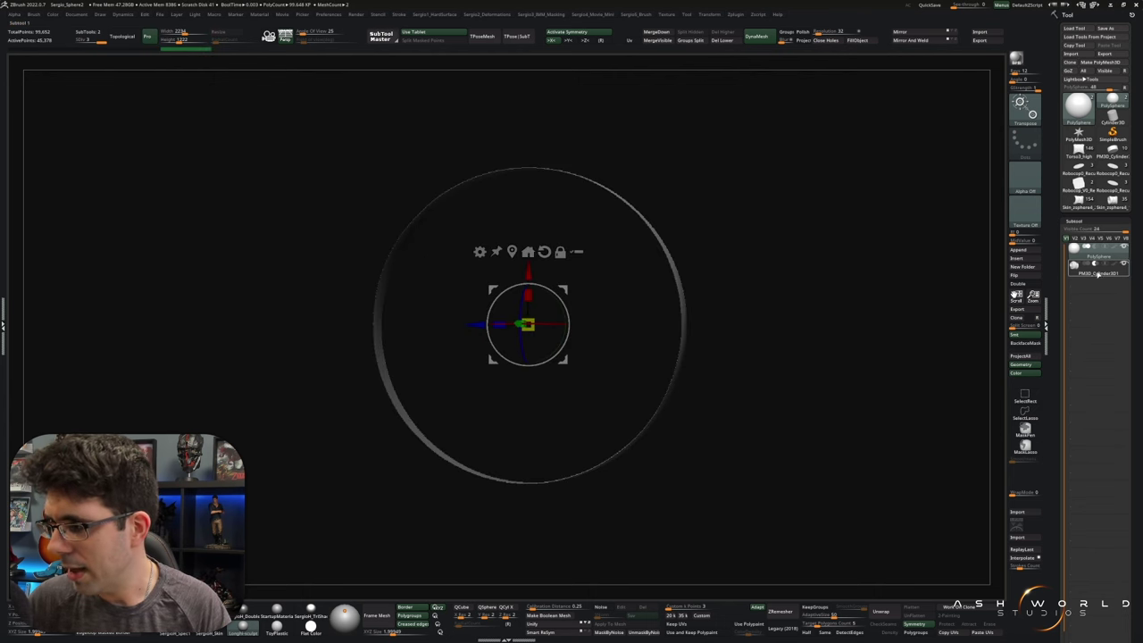
{"action": "left_click", "coordinate": [1097, 274]}
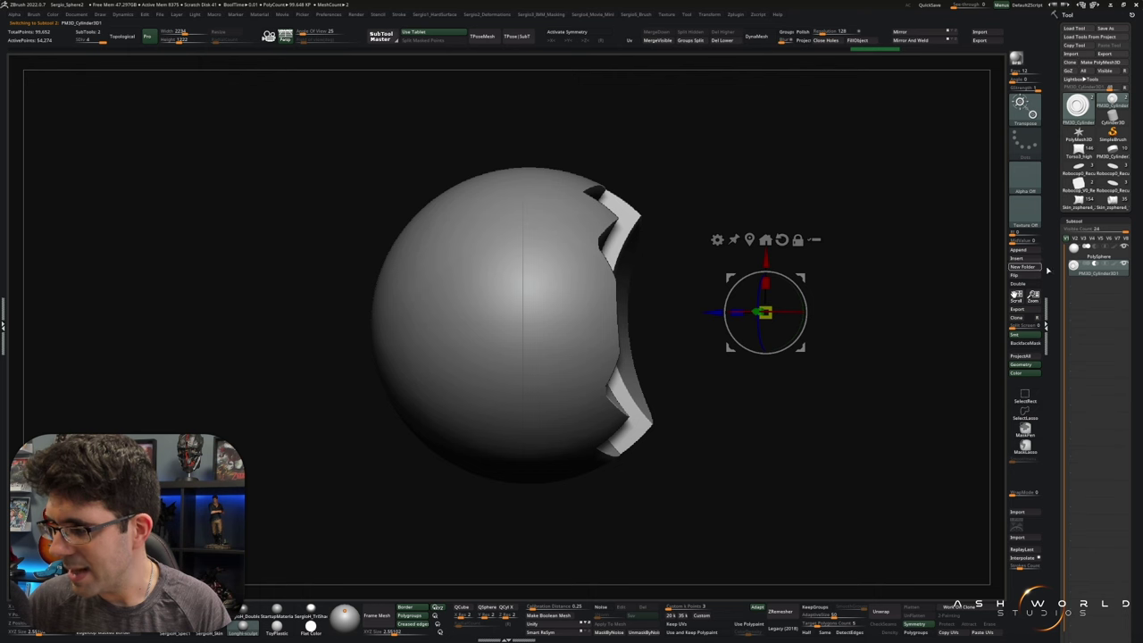
{"action": "mouse_move", "coordinate": [741, 382]}
{"action": "left_mouse_down"}
{"action": "mouse_move", "coordinate": [586, 390]}
{"action": "mouse_move", "coordinate": [482, 330]}
{"action": "mouse_move", "coordinate": [599, 314]}
{"action": "mouse_move", "coordinate": [532, 335]}
{"action": "mouse_move", "coordinate": [575, 336]}
{"action": "left_mouse_up"}
{"action": "left_click", "coordinate": [575, 336], "text": "ctrl+shift"}
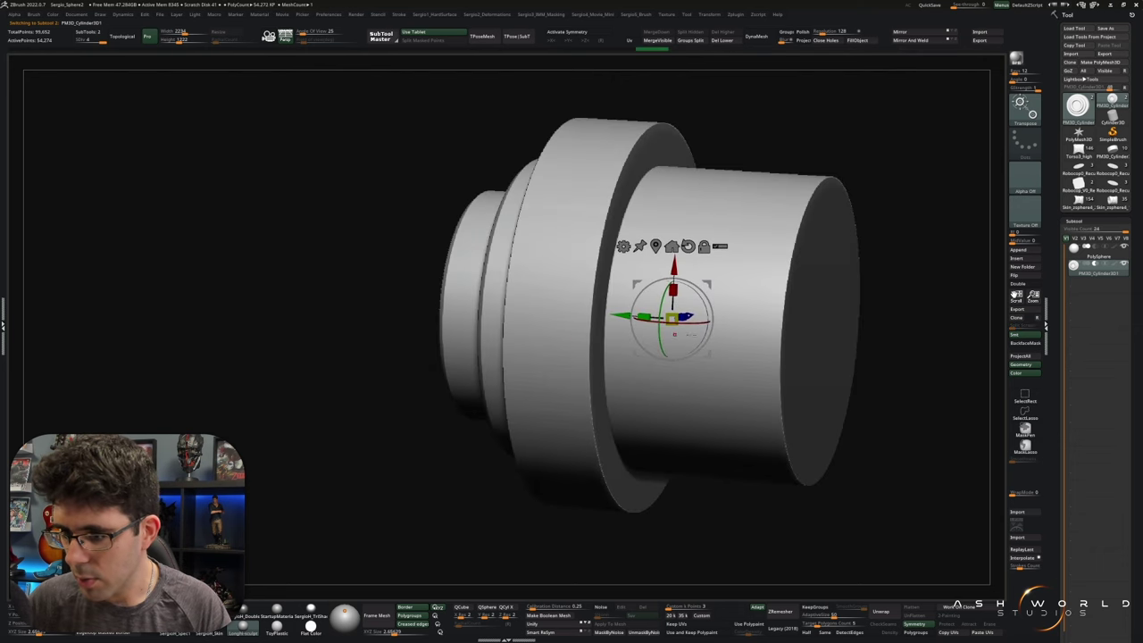
{"action": "left_click_drag", "start_coordinate": [621, 315], "coordinate": [717, 323]}
{"action": "left_click", "coordinate": [751, 333], "text": "ctrl"}
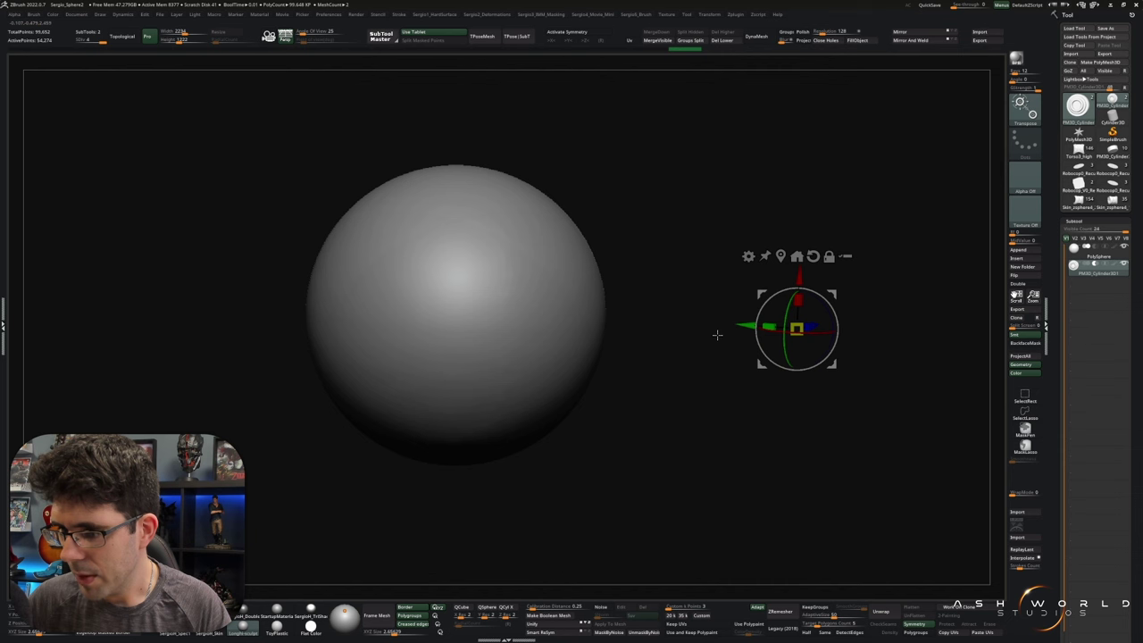
{"action": "mouse_move", "coordinate": [791, 330]}
{"action": "left_mouse_down"}
{"action": "mouse_move", "coordinate": [630, 333]}
{"action": "mouse_move", "coordinate": [669, 330]}
{"action": "mouse_move", "coordinate": [669, 319]}
{"action": "mouse_move", "coordinate": [627, 314]}
{"action": "left_mouse_up"}
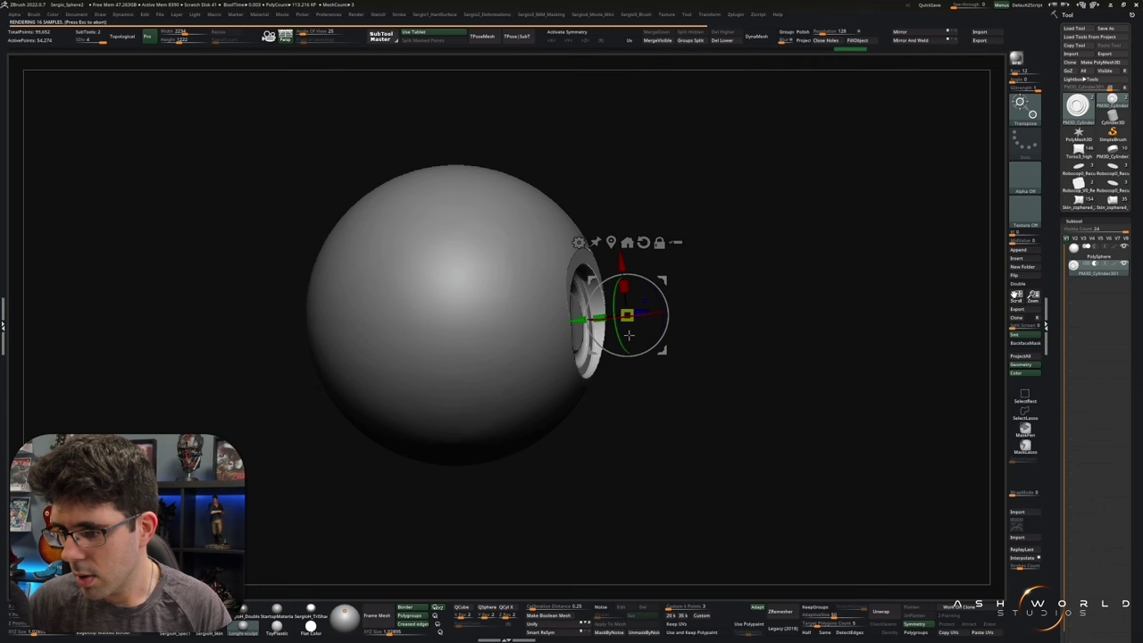
- Refine the cutting cylinder's position and size to shape the first stepped recess
{"action": "right_click_drag", "start_coordinate": [628, 334], "coordinate": [610, 347]}
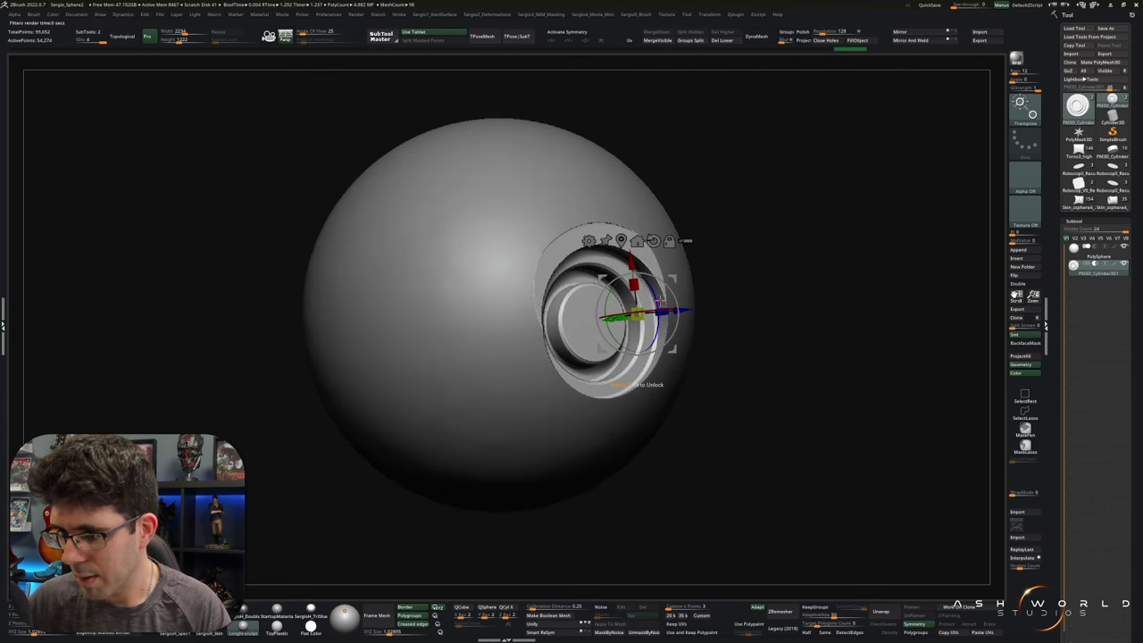
{"action": "key", "text": "q"}
{"action": "key", "text": "ctrl+z"}
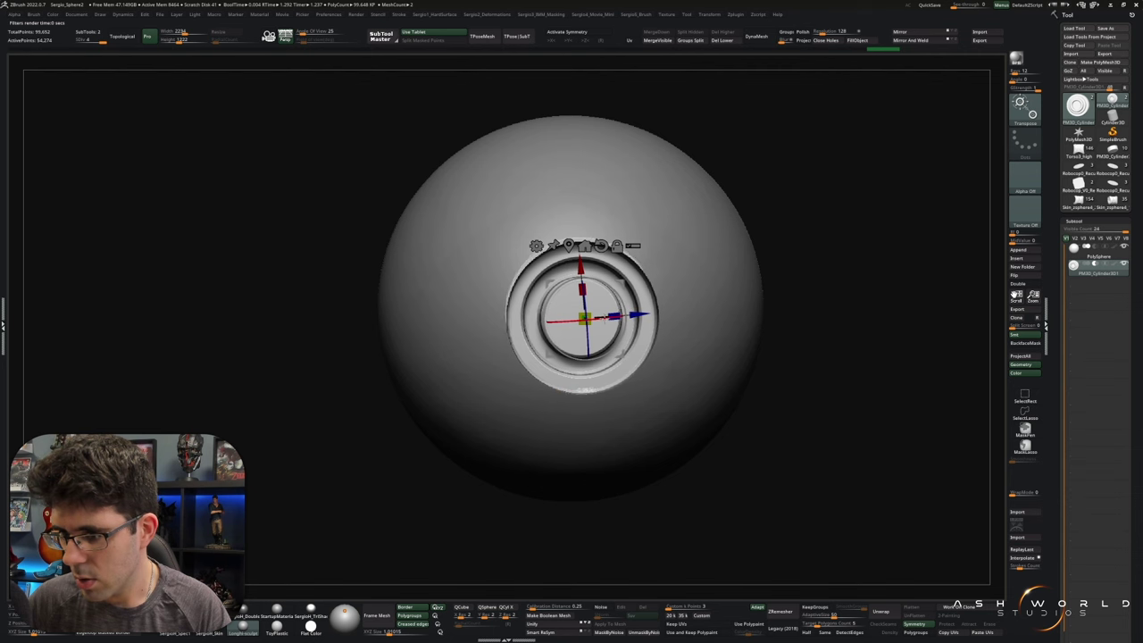
{"action": "left_click_drag", "start_coordinate": [586, 332], "coordinate": [586, 337]}
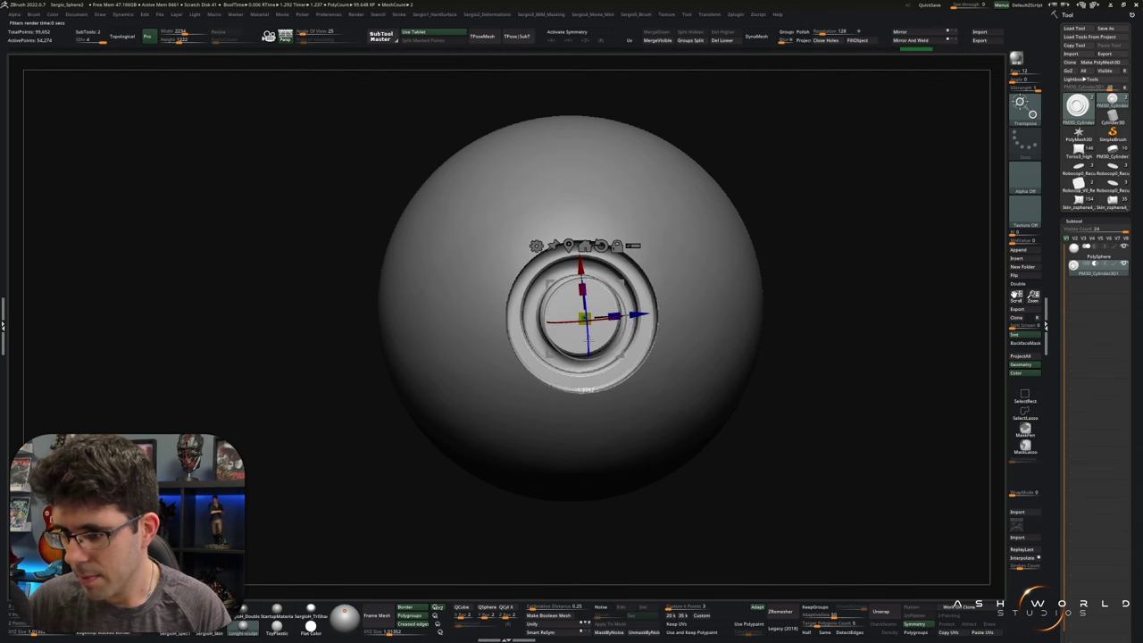
{"action": "left_click_drag", "start_coordinate": [464, 326], "coordinate": [625, 326]}
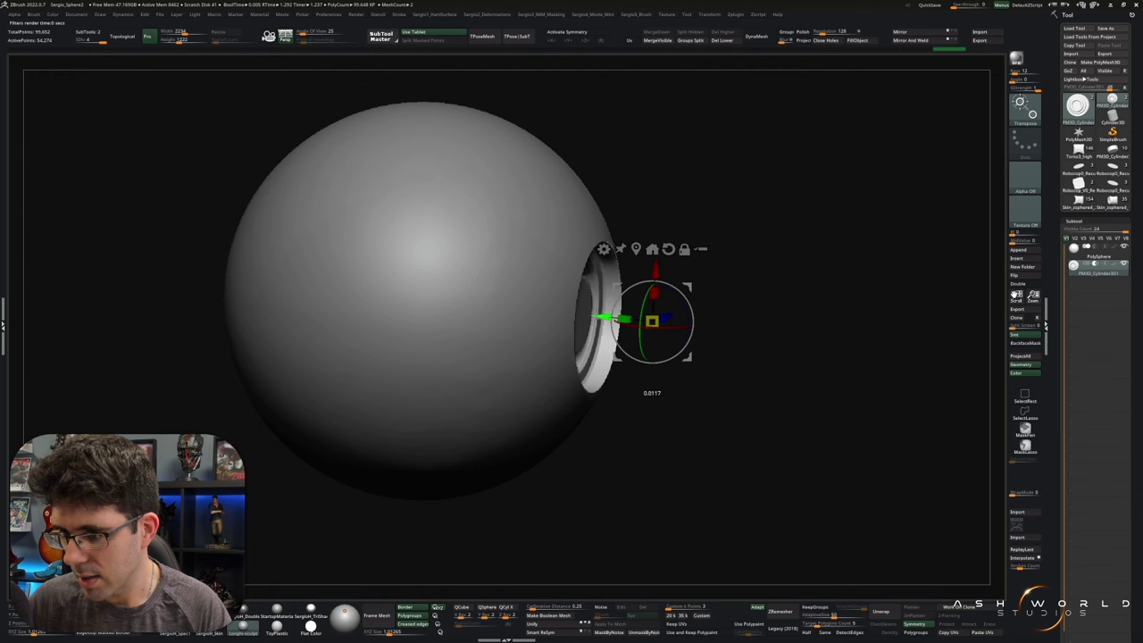
{"action": "left_click_drag", "start_coordinate": [686, 312], "coordinate": [688, 271]}
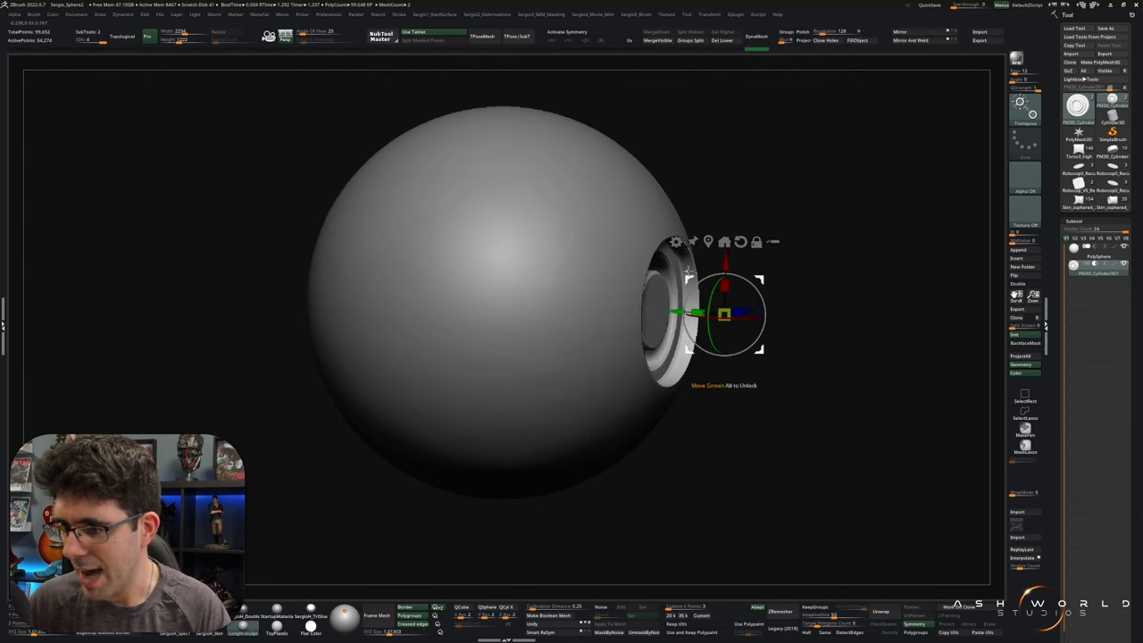
- Ctrl-drag a copy of the cylinder to cut a second overlapping recess
{"action": "key", "text": "ctrl"}
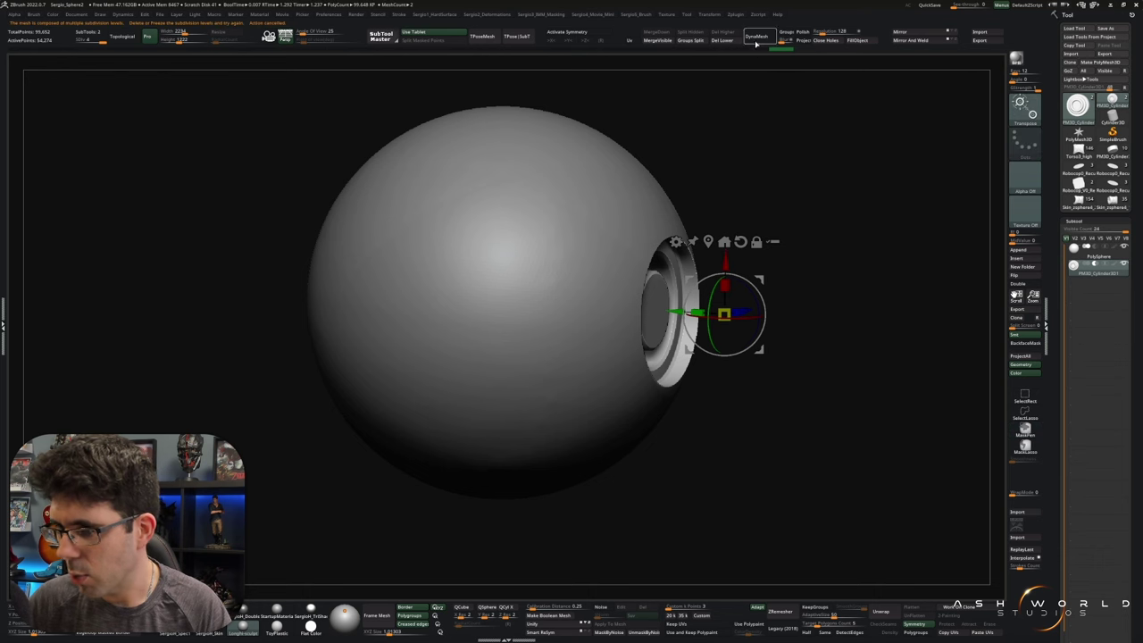
{"action": "mouse_move", "coordinate": [742, 272]}
{"action": "left_mouse_down"}
{"action": "mouse_move", "coordinate": [757, 196]}
{"action": "mouse_move", "coordinate": [711, 151]}
{"action": "left_mouse_up"}
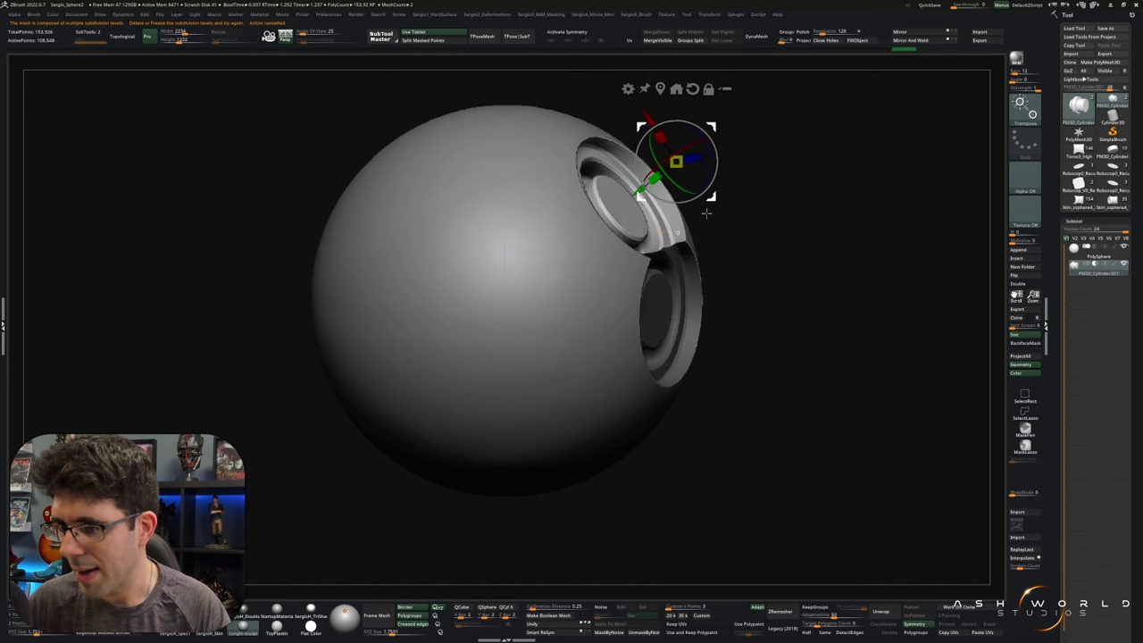
{"action": "mouse_move", "coordinate": [711, 152]}
{"action": "left_mouse_down"}
{"action": "mouse_move", "coordinate": [724, 225]}
{"action": "mouse_move", "coordinate": [924, 275]}
{"action": "left_mouse_up"}
{"action": "key", "text": "q"}
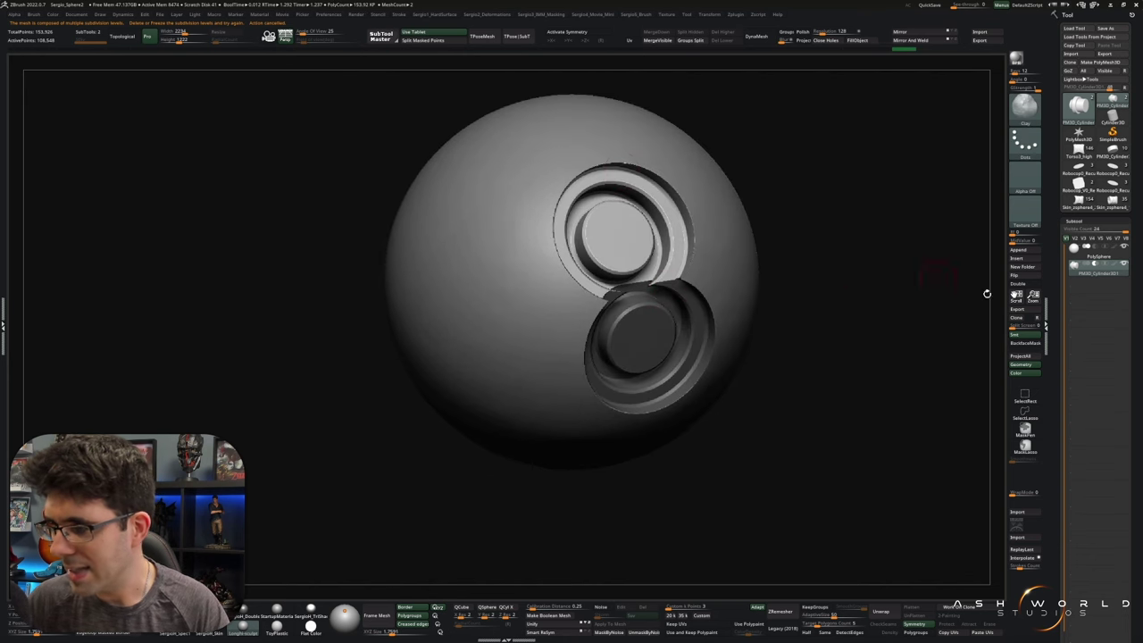
{"action": "key", "text": "Up"}
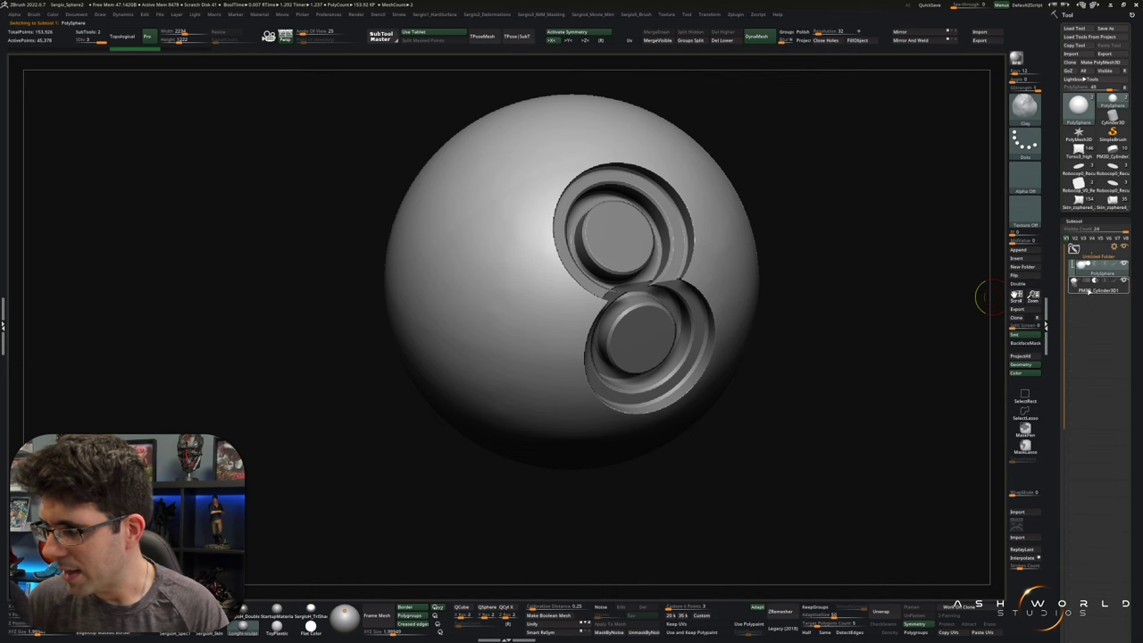
- Run Boolean Folder from Folder Actions to create the merged UMesh_PolySphere, then inspect its wireframe
{"action": "left_click", "coordinate": [1114, 245]}
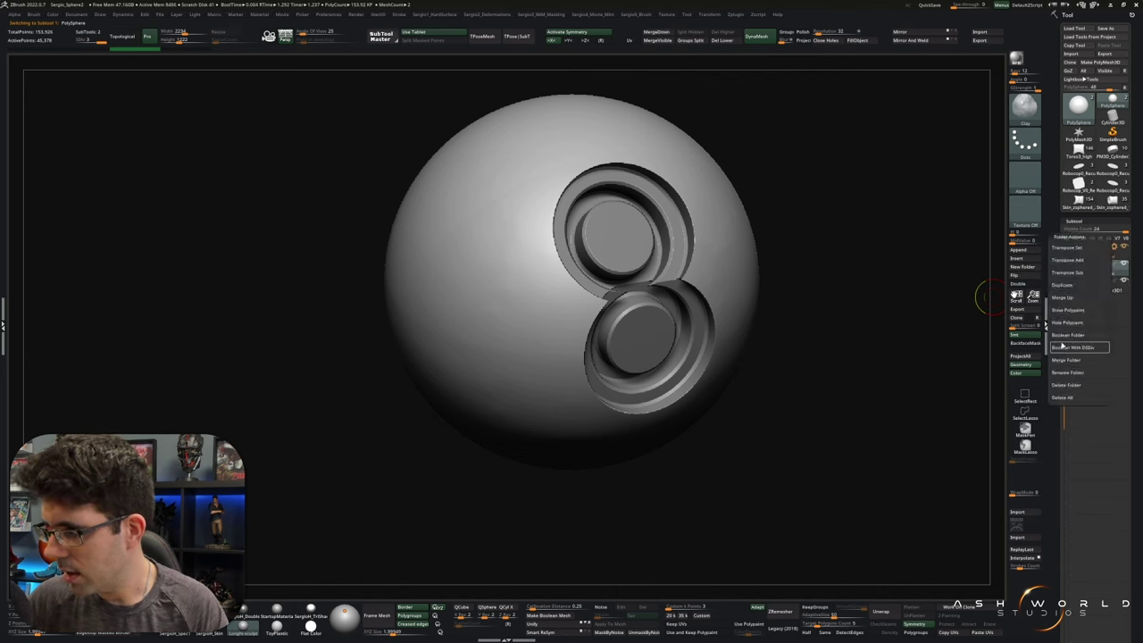
{"action": "left_click", "coordinate": [1077, 335]}
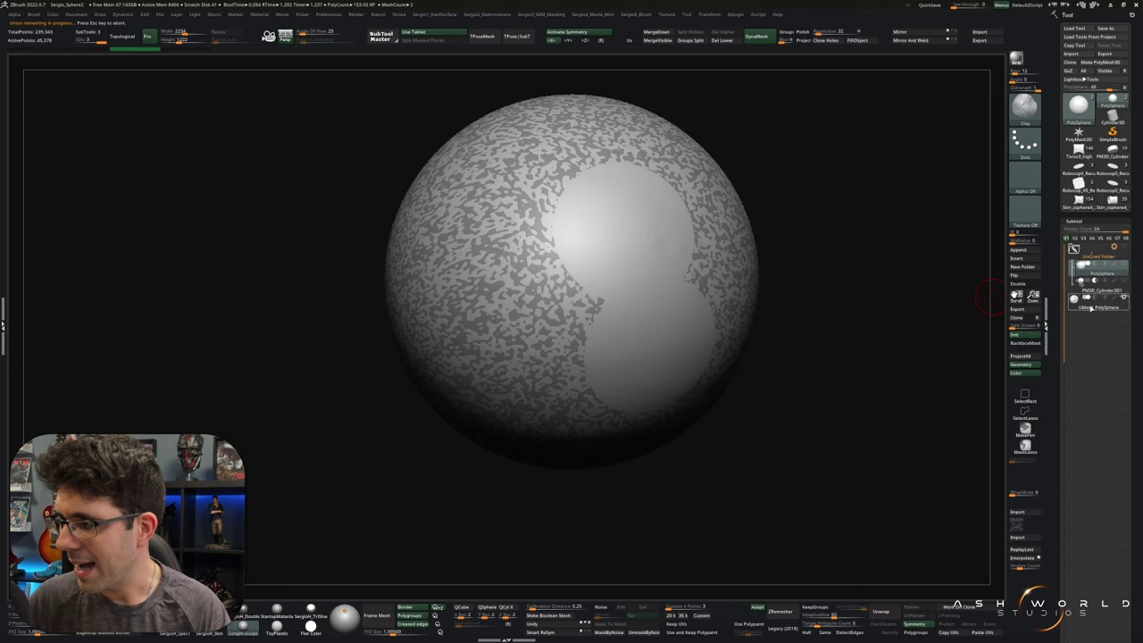
{"action": "mouse_move", "coordinate": [863, 326]}
{"action": "left_mouse_down"}
{"action": "mouse_move", "coordinate": [723, 381]}
{"action": "mouse_move", "coordinate": [625, 375]}
{"action": "mouse_move", "coordinate": [724, 366]}
{"action": "mouse_move", "coordinate": [719, 356]}
{"action": "mouse_move", "coordinate": [791, 378]}
{"action": "left_mouse_up"}
{"action": "key", "text": "shift+f"}
{"action": "key", "text": "shift+f"}
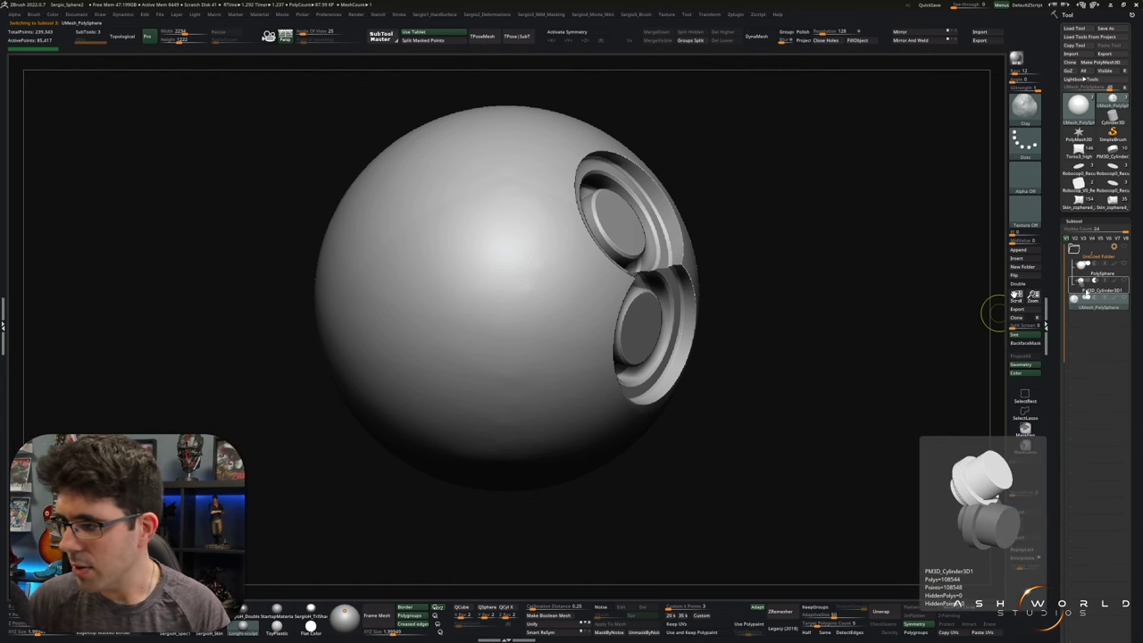
- Isolate and subdivide the stepped cylinder, then frame its hollow end face-on and zoomed in
{"action": "key", "text": "Up"}
{"action": "key", "text": "f"}
{"action": "left_click_drag", "start_coordinate": [533, 315], "coordinate": [592, 327]}
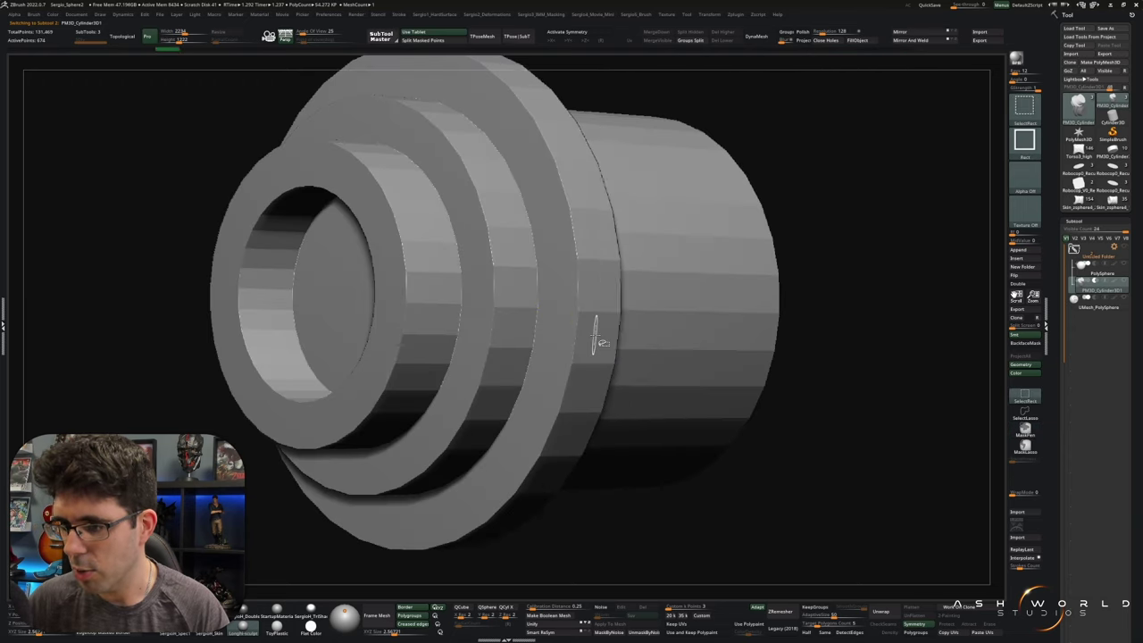
{"action": "key", "text": "ctrl+d"}
{"action": "key", "text": "ctrl+d"}
{"action": "key", "text": "ctrl+d"}
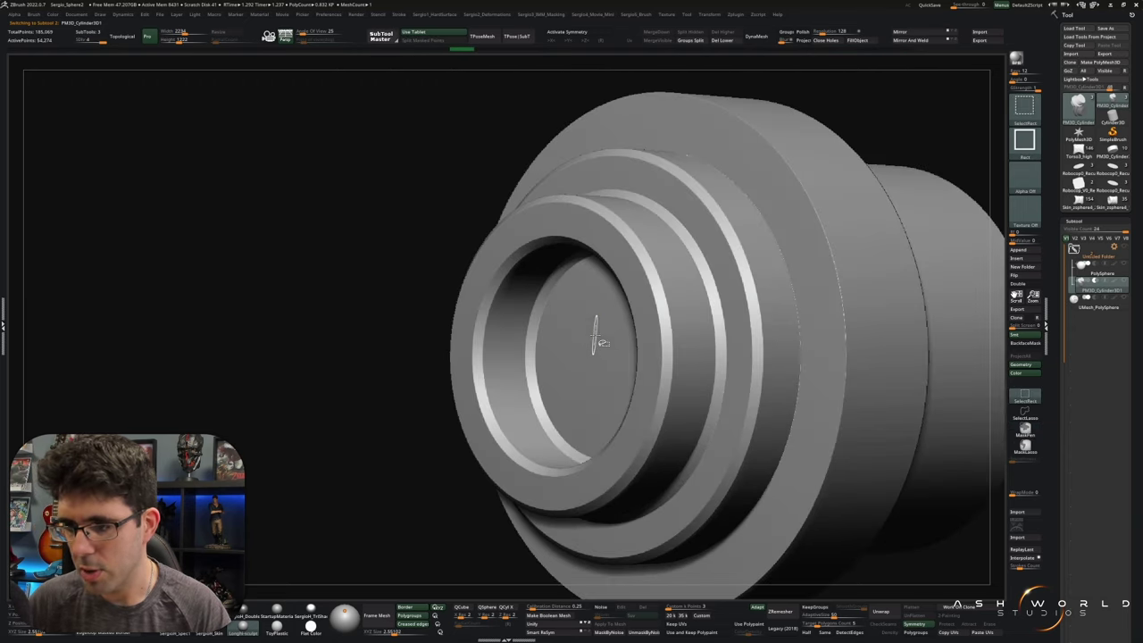
{"action": "left_click_drag", "start_coordinate": [559, 360], "coordinate": [637, 348], "text": "shift"}
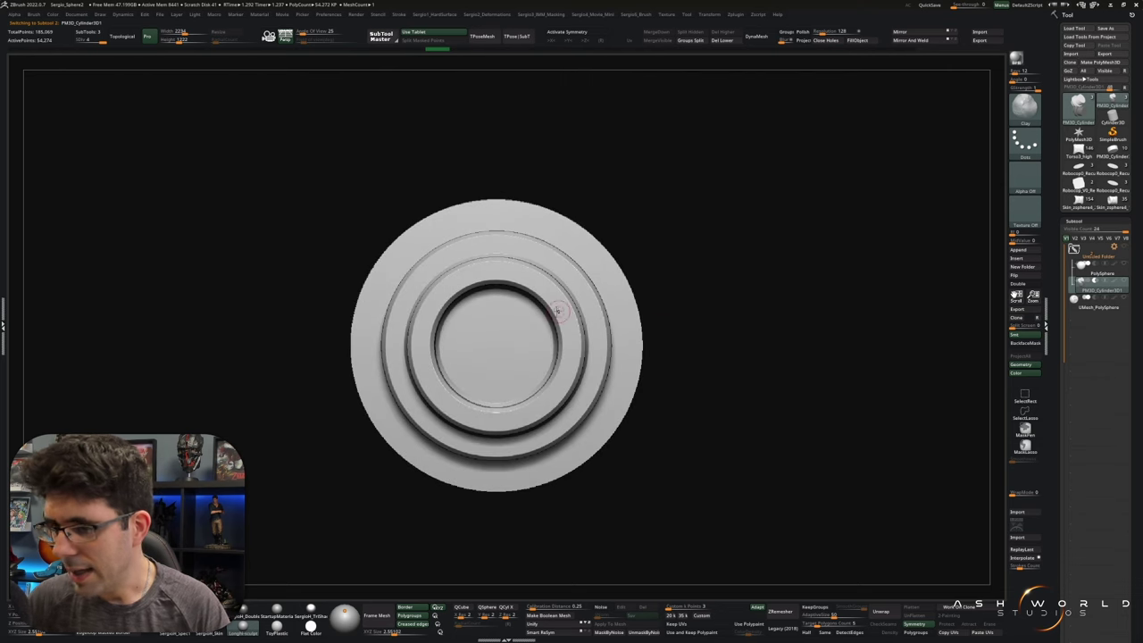
{"action": "scroll", "coordinate": [544, 335], "scroll_direction": "up", "scroll_amount": 2}
{"action": "scroll", "coordinate": [604, 377], "scroll_direction": "up", "scroll_amount": 3}
{"action": "scroll", "coordinate": [688, 327], "scroll_direction": "up", "scroll_amount": 2}
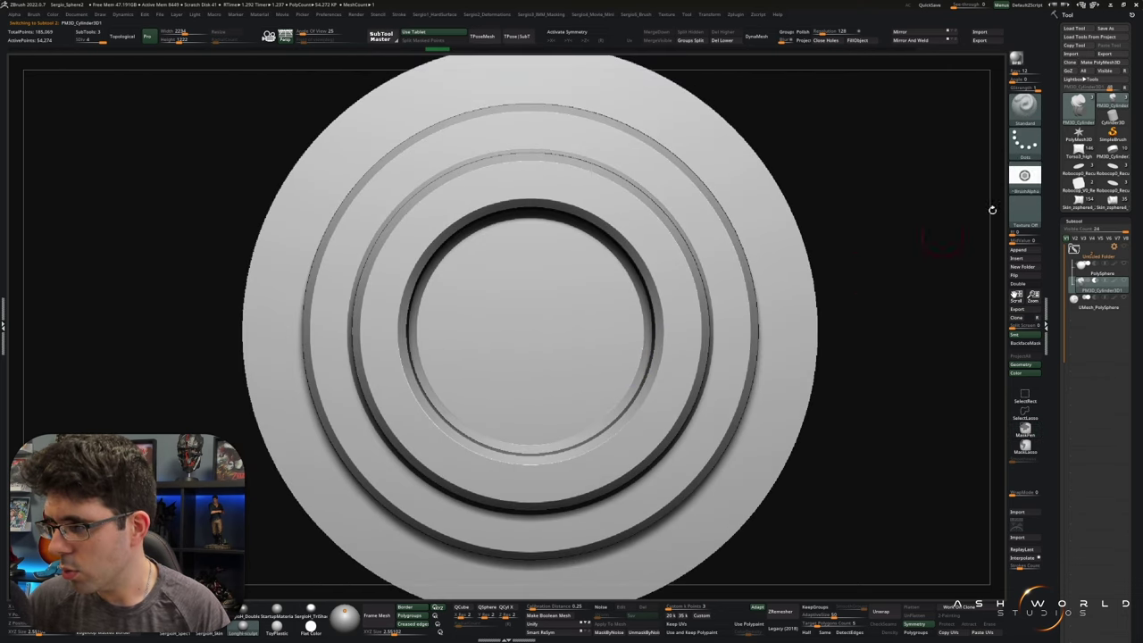
- Grab the ring profile as alpha ZGrab03 with GrabDoc, then select the PolySphere
{"action": "left_click", "coordinate": [1025, 176]}
{"action": "left_click", "coordinate": [779, 324]}
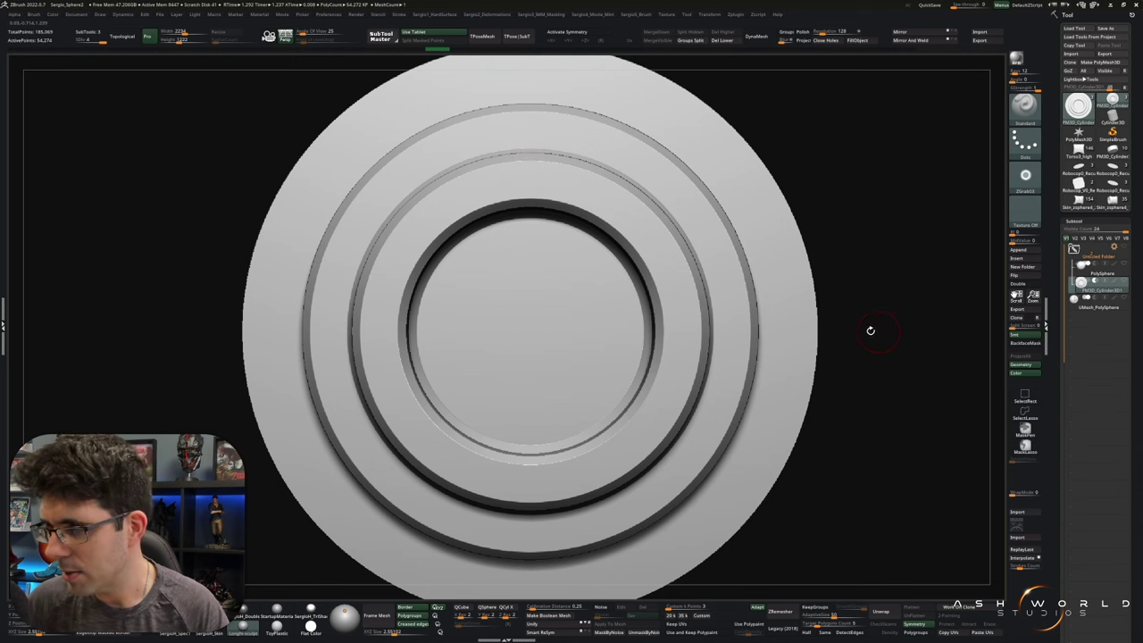
{"action": "left_click", "coordinate": [1080, 308]}
{"action": "left_click_drag", "start_coordinate": [753, 395], "coordinate": [683, 305]}
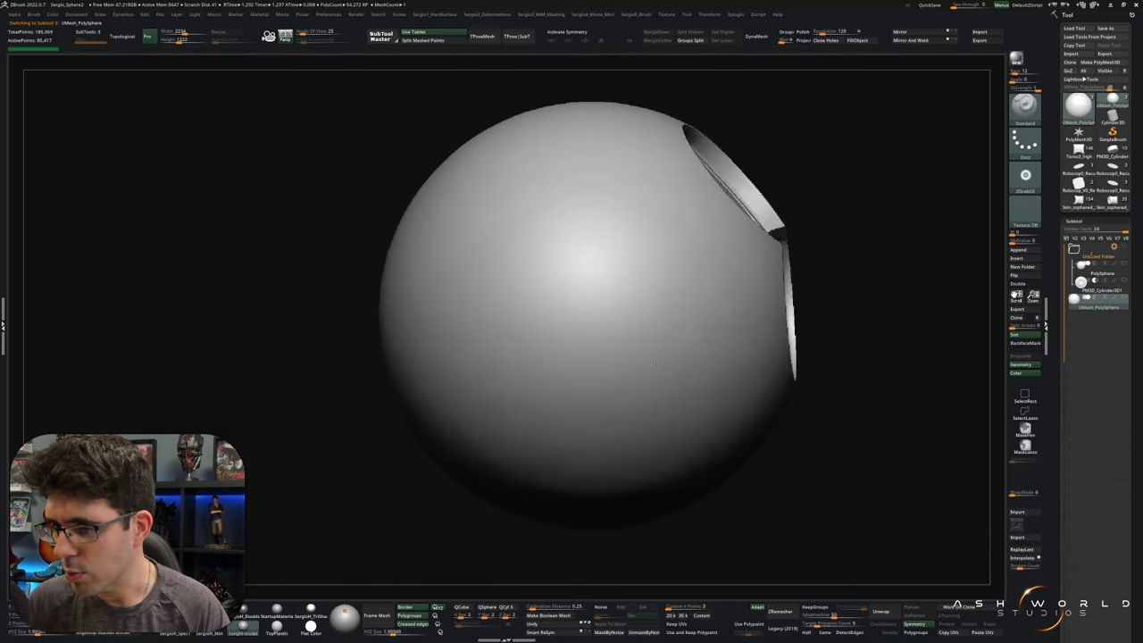
- Set the stroke to DragRect and test-stamp a ring, then undo it
{"action": "scroll", "coordinate": [897, 212], "scroll_direction": "up", "scroll_amount": 3}
{"action": "left_click", "coordinate": [1025, 143]}
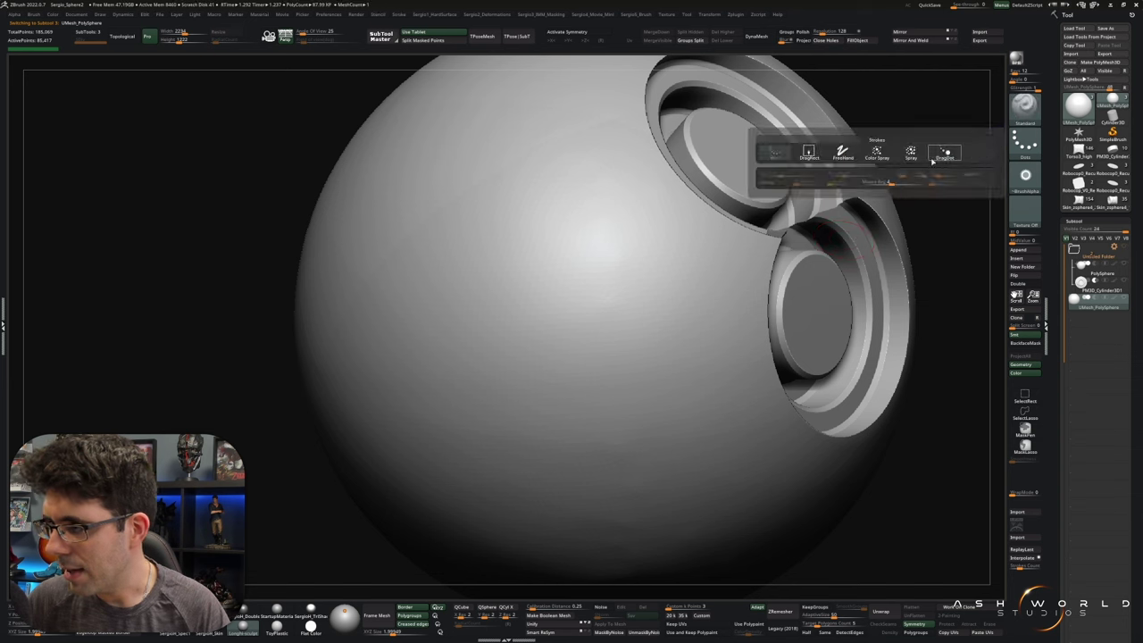
{"action": "left_click", "coordinate": [808, 154]}
{"action": "left_click_drag", "start_coordinate": [591, 284], "coordinate": [618, 348]}
{"action": "key", "text": "ctrl+z"}
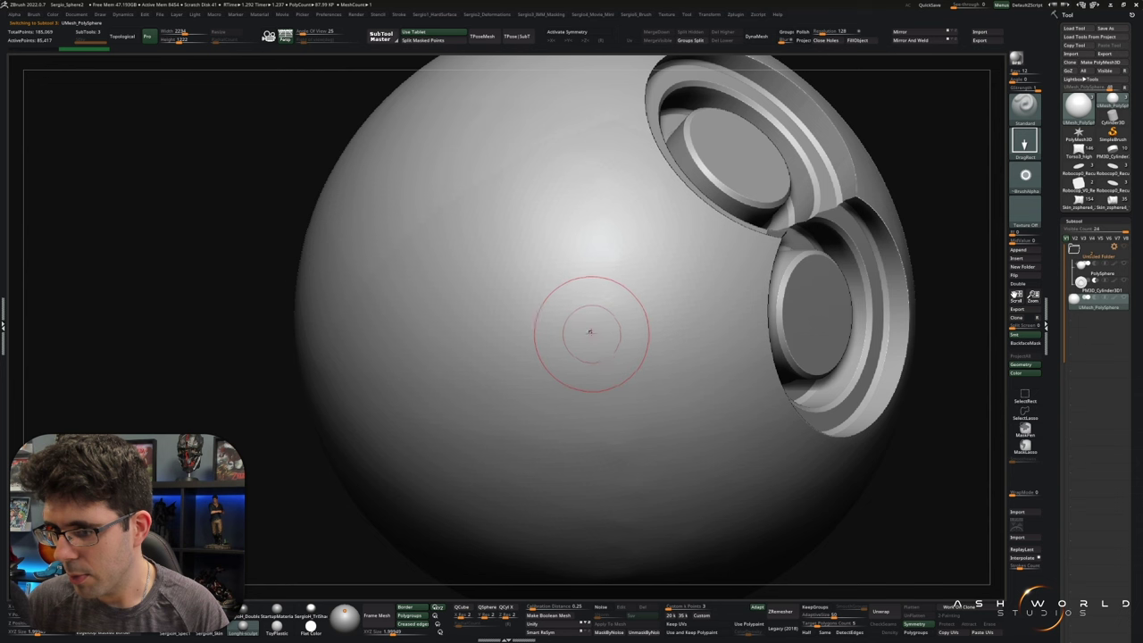
- Switch to the Standard brush and test-stamp rings on the sphere, undoing the last
{"action": "key", "text": "space"}
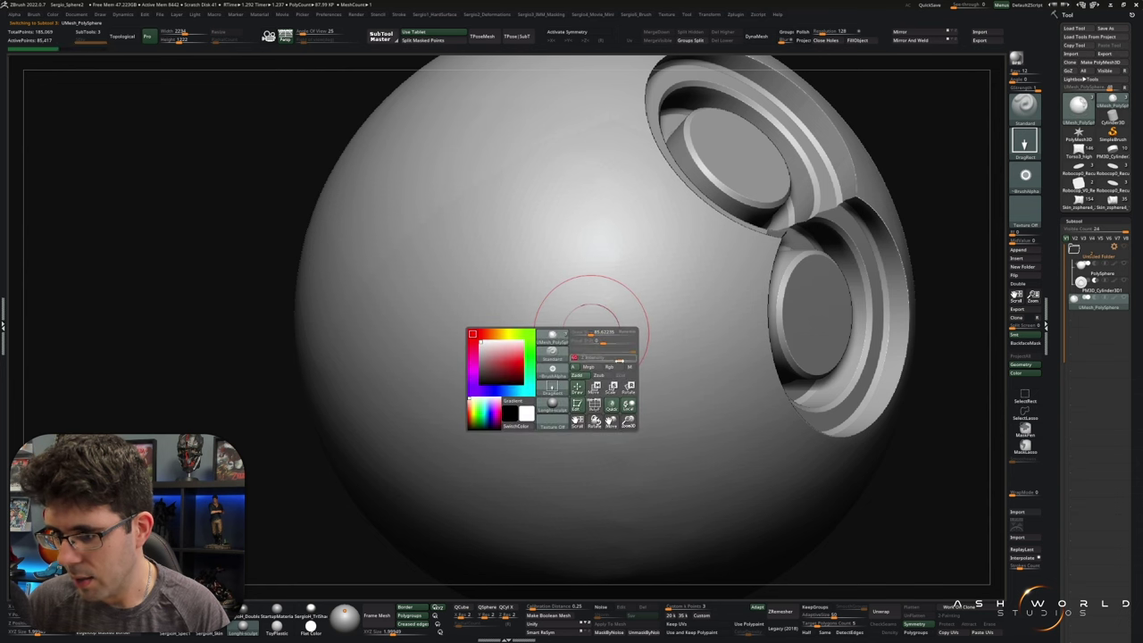
{"action": "key", "text": "b"}
{"action": "key", "text": "s"}
{"action": "key", "text": "t"}
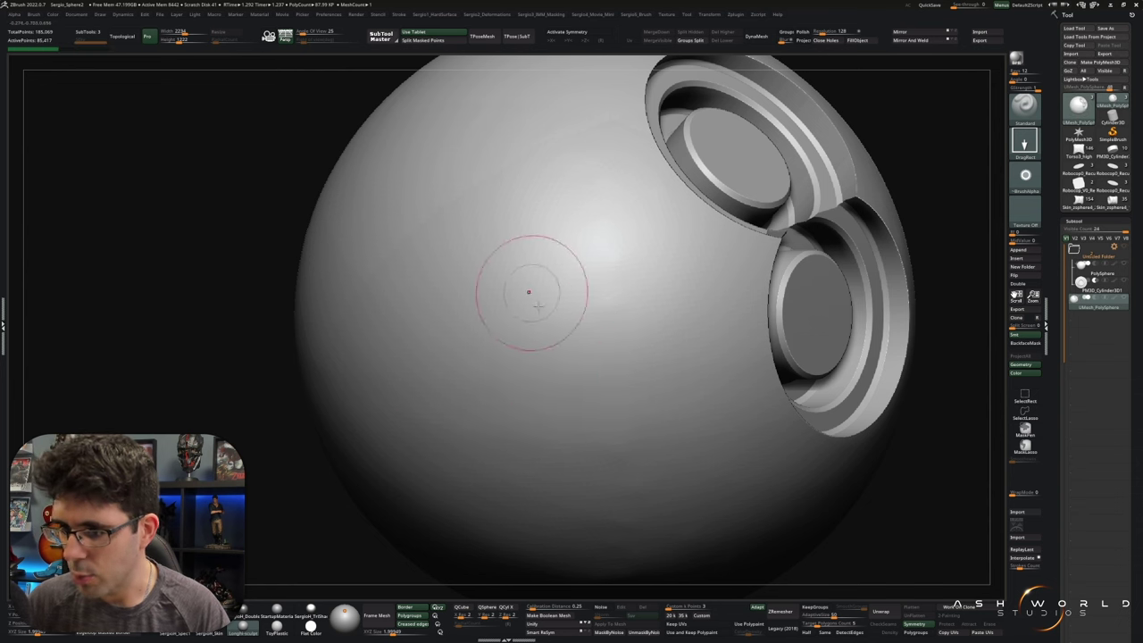
{"action": "left_click_drag", "start_coordinate": [543, 266], "coordinate": [616, 339]}
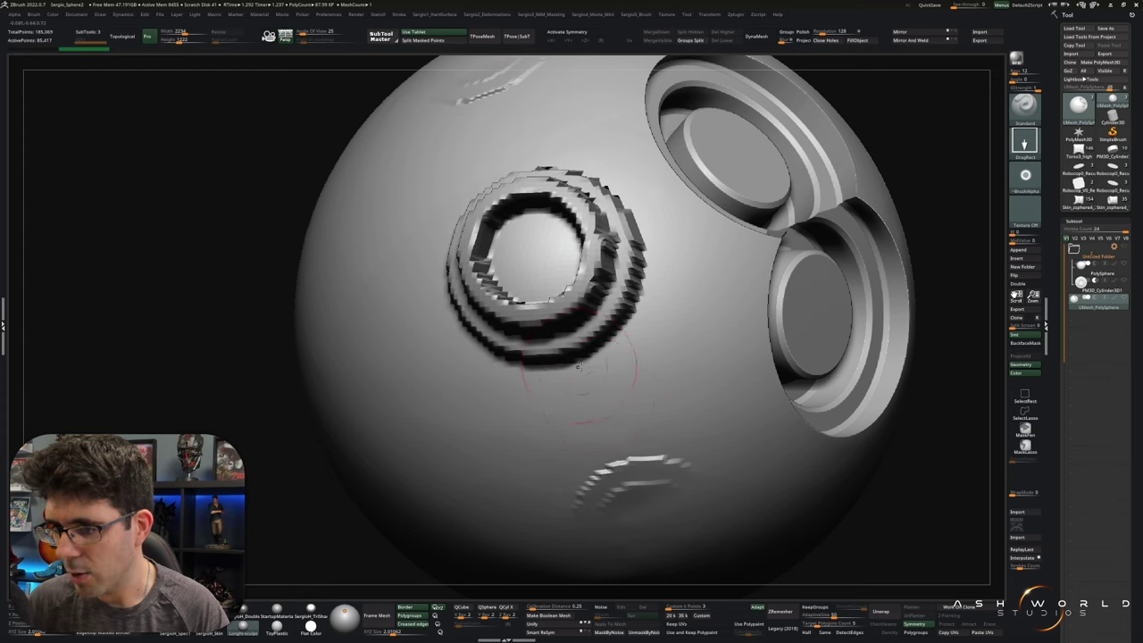
{"action": "right_click_drag", "start_coordinate": [642, 525], "coordinate": [541, 338]}
{"action": "left_click_drag", "start_coordinate": [454, 255], "coordinate": [485, 318]}
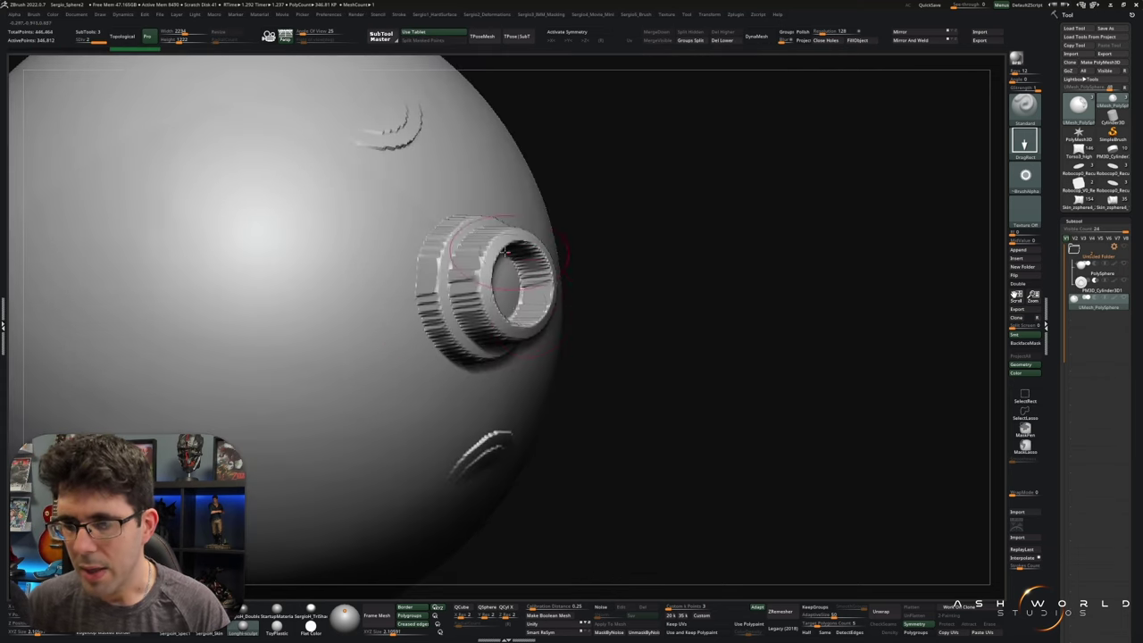
{"action": "right_click_drag", "start_coordinate": [533, 328], "coordinate": [496, 272]}
{"action": "key", "text": "space"}
{"action": "mouse_move", "coordinate": [517, 326]}
{"action": "right_mouse_down"}
{"action": "mouse_move", "coordinate": [510, 281]}
{"action": "mouse_move", "coordinate": [550, 358]}
{"action": "right_mouse_up"}
{"action": "key", "text": "ctrl+z"}
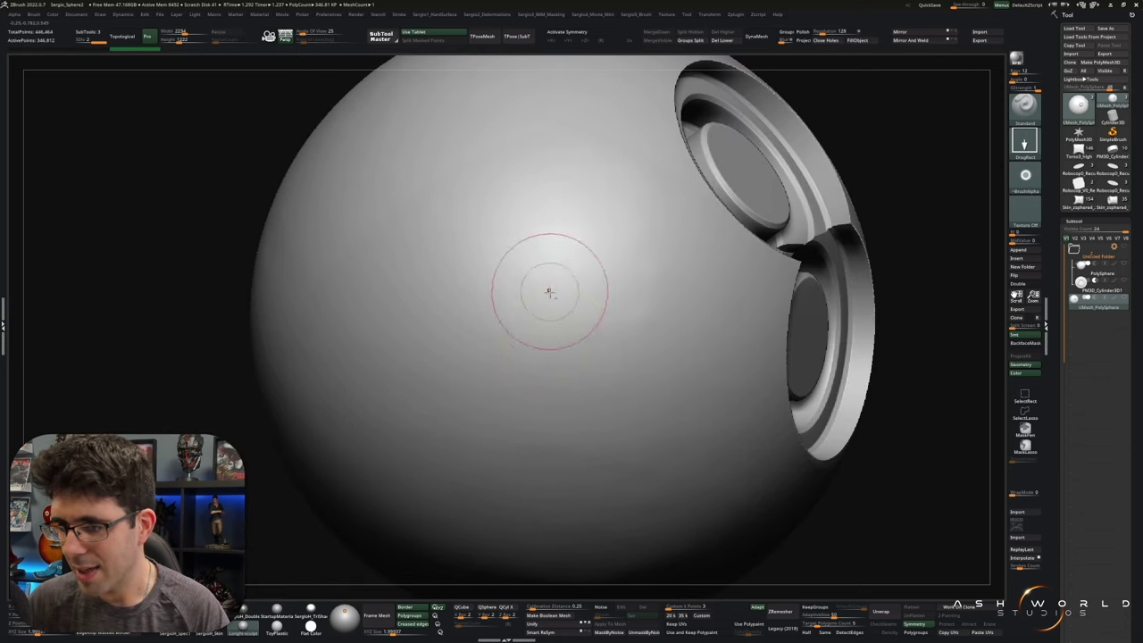
- Try larger and smaller ring stamps, undoing every attempt to leave the sphere unmarked
{"action": "left_click_drag", "start_coordinate": [545, 291], "coordinate": [624, 375]}
{"action": "right_click_drag", "start_coordinate": [571, 402], "coordinate": [623, 460]}
{"action": "key", "text": "ctrl+z"}
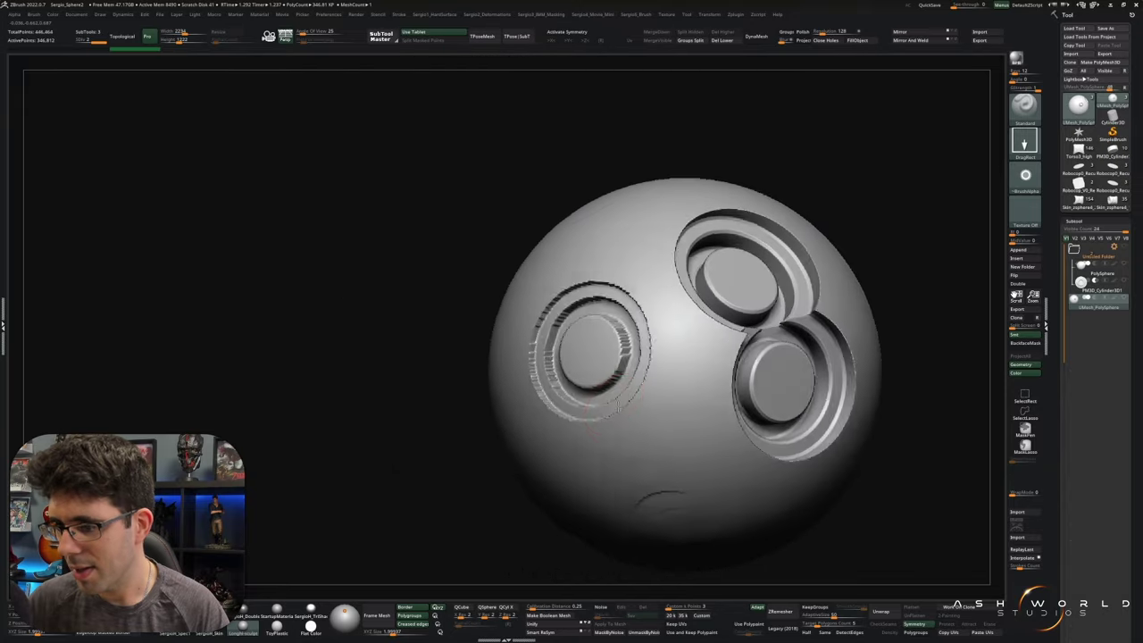
{"action": "key", "text": "ctrl+z"}
{"action": "key", "text": "ctrl+z"}
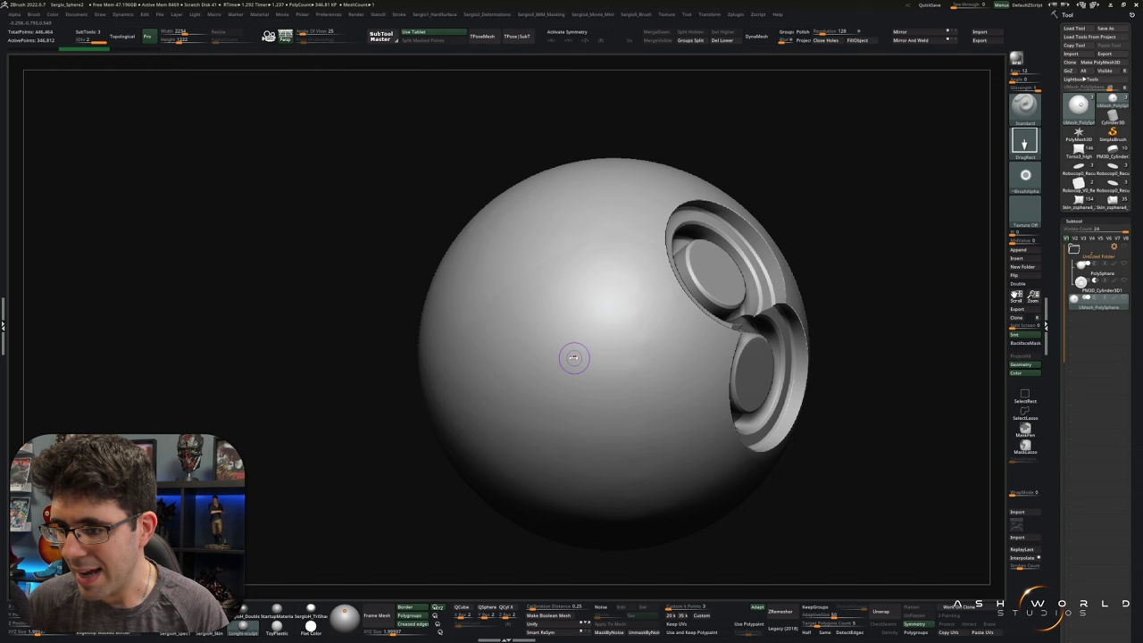
{"action": "key", "text": "ctrl+z"}
{"action": "key", "text": "ctrl+z"}
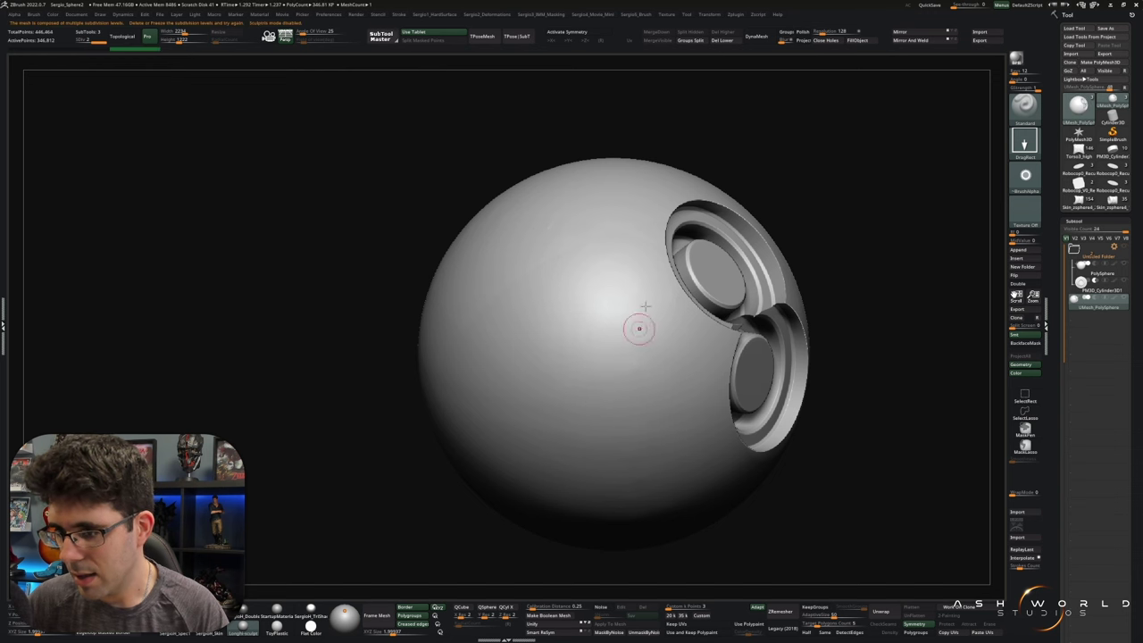
{"action": "key", "text": "ctrl+shift+z"}
{"action": "key", "text": "ctrl+shift+z"}
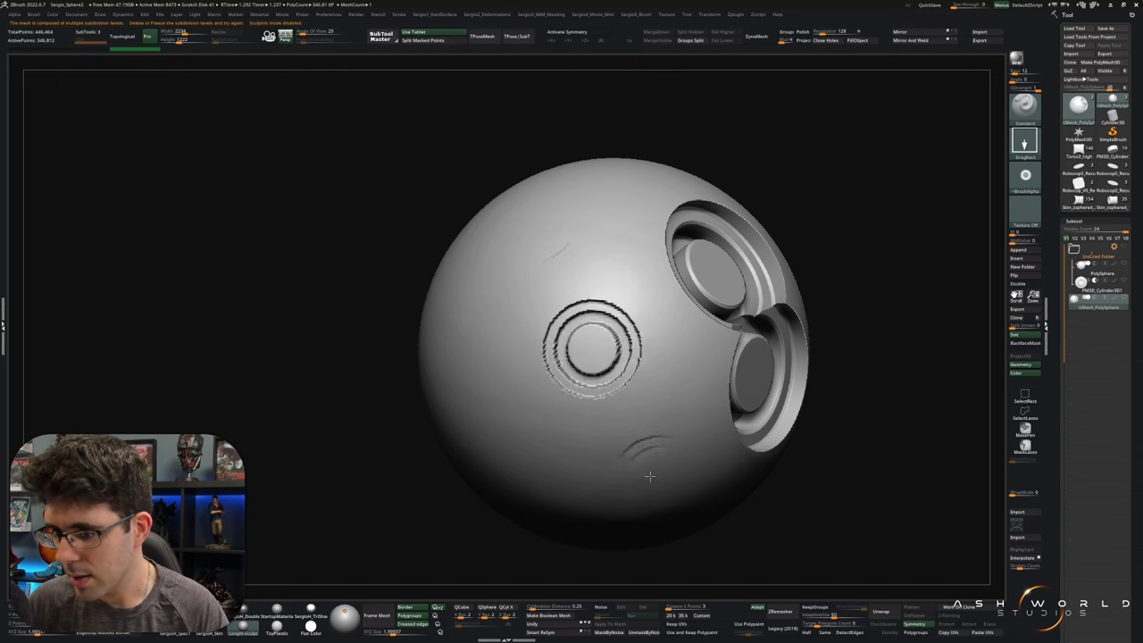
{"action": "key", "text": "ctrl+z"}
{"action": "key", "text": "ctrl+z"}
{"action": "mouse_move", "coordinate": [592, 348]}
{"action": "left_mouse_down"}
{"action": "mouse_move", "coordinate": [666, 497]}
{"action": "mouse_move", "coordinate": [701, 539]}
{"action": "left_mouse_up"}
{"action": "scroll", "coordinate": [694, 528], "scroll_direction": "up", "scroll_amount": 5}
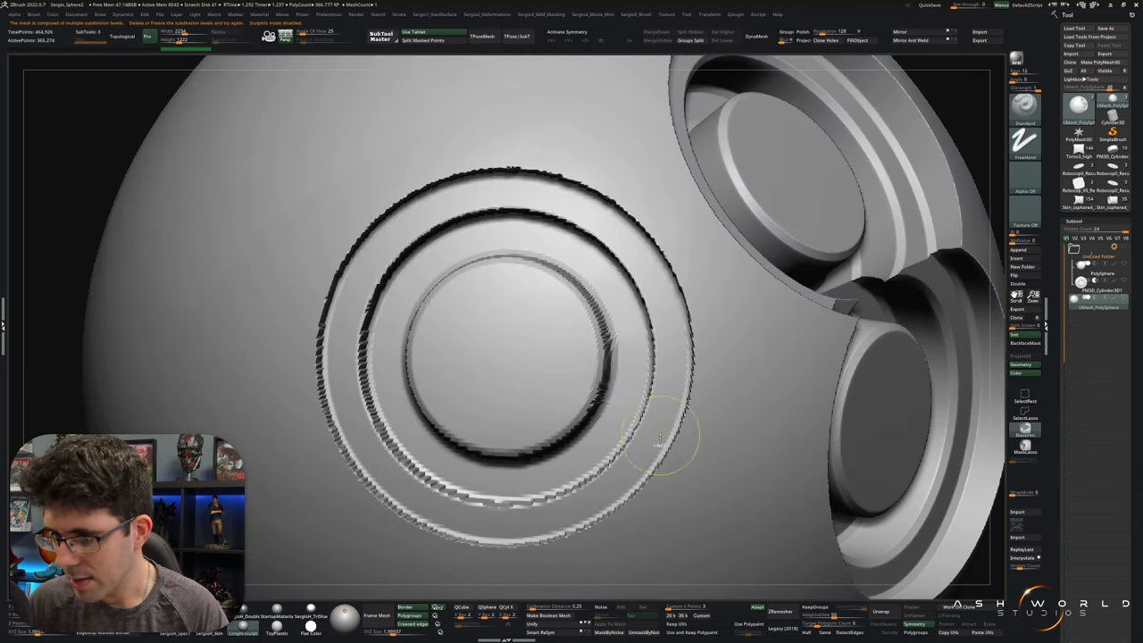
{"action": "key", "text": "ctrl+z"}
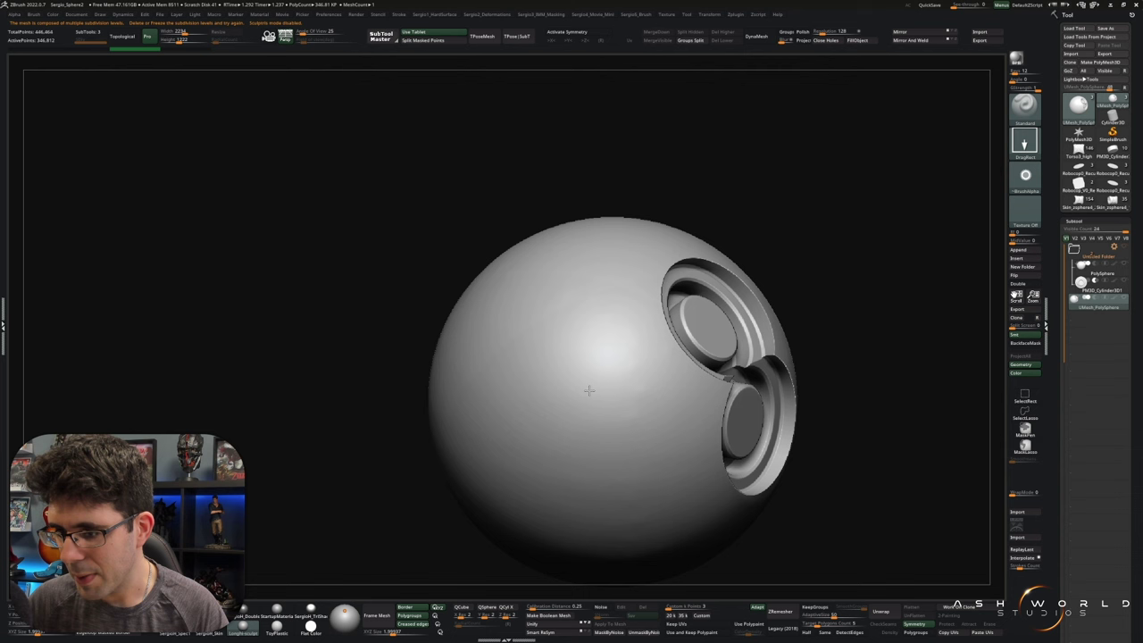
- Stamp a large ring on the sphere's front, redoing attempts that fail
{"action": "left_click_drag", "start_coordinate": [644, 537], "coordinate": [673, 518]}
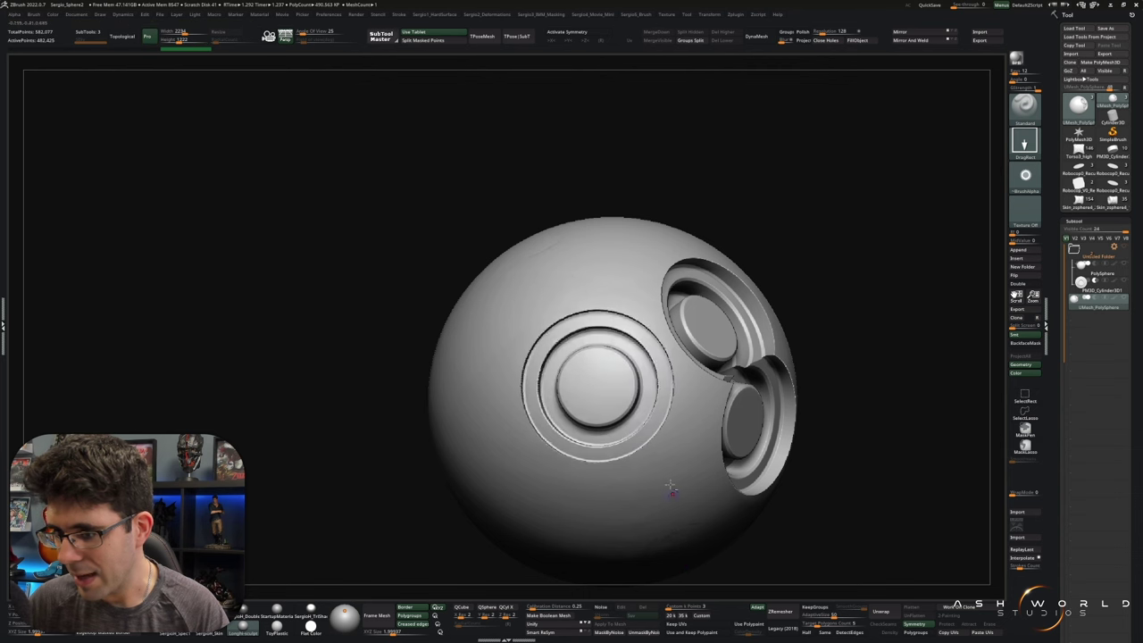
{"action": "key", "text": "ctrl+z"}
{"action": "key", "text": "space"}
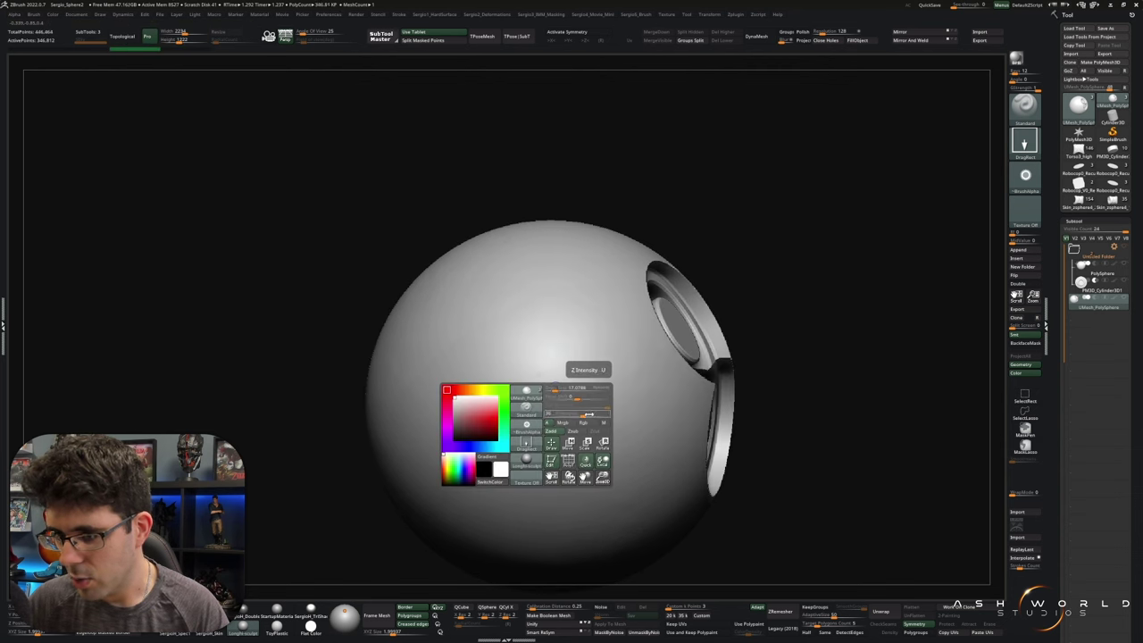
{"action": "mouse_move", "coordinate": [546, 378]}
{"action": "left_mouse_down"}
{"action": "mouse_move", "coordinate": [627, 581]}
{"action": "mouse_move", "coordinate": [572, 585]}
{"action": "left_mouse_up"}
{"action": "mouse_move", "coordinate": [730, 333]}
{"action": "left_mouse_down"}
{"action": "mouse_move", "coordinate": [522, 393]}
{"action": "mouse_move", "coordinate": [543, 388]}
{"action": "left_mouse_up"}
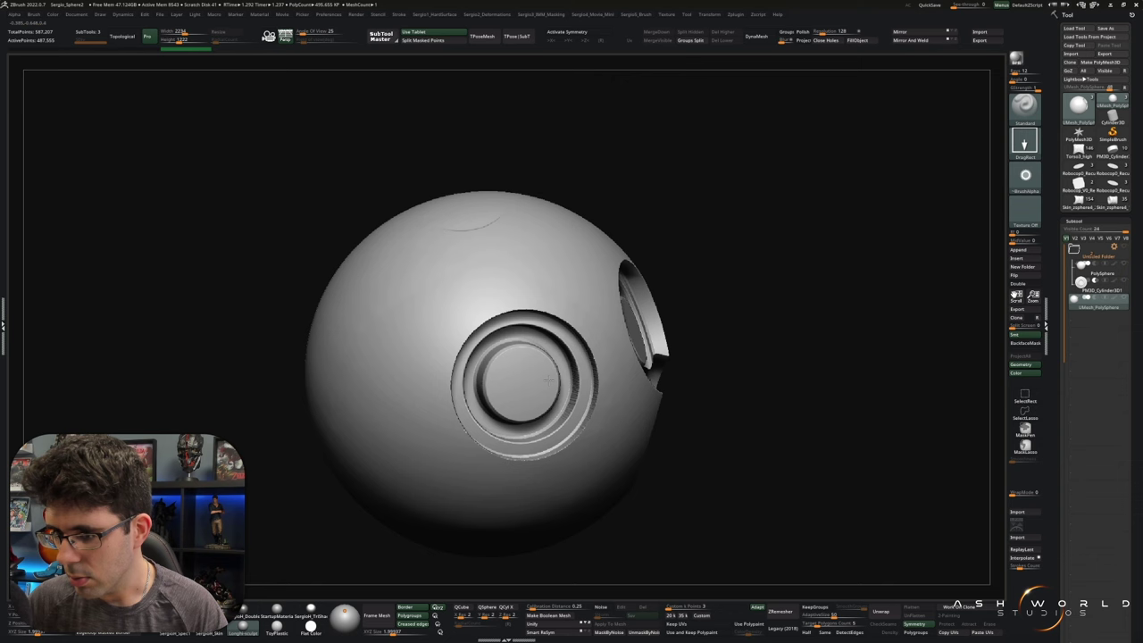
{"action": "key", "text": "space"}
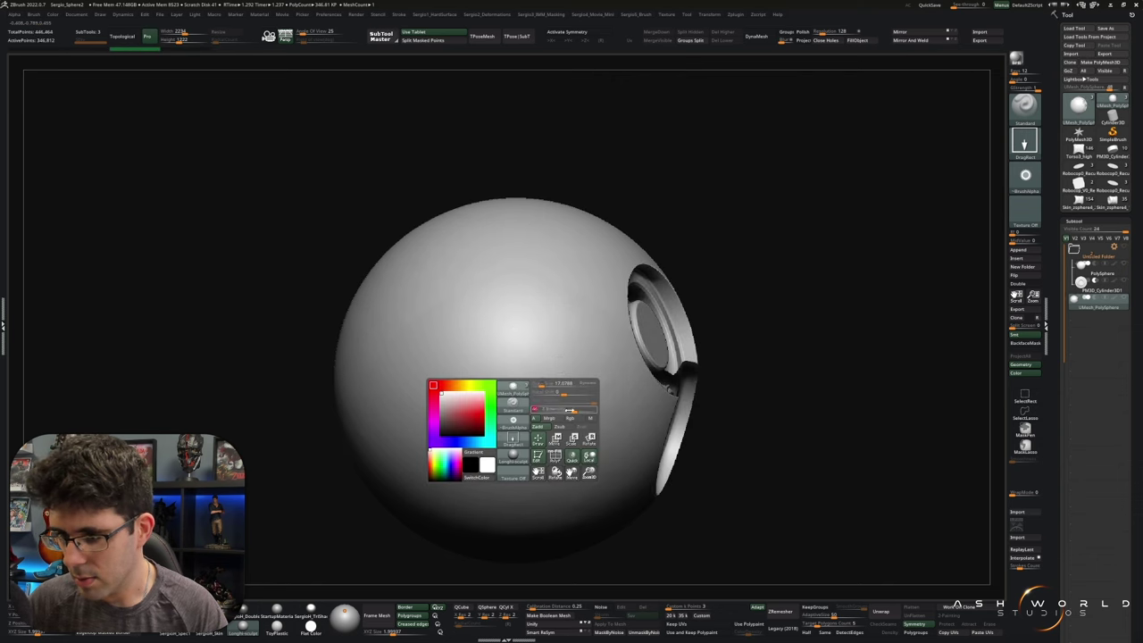
{"action": "mouse_move", "coordinate": [524, 366]}
{"action": "left_mouse_down"}
{"action": "mouse_move", "coordinate": [554, 402]}
{"action": "mouse_move", "coordinate": [597, 508]}
{"action": "mouse_move", "coordinate": [597, 436]}
{"action": "left_mouse_up"}
{"action": "key", "text": "ctrl+z"}
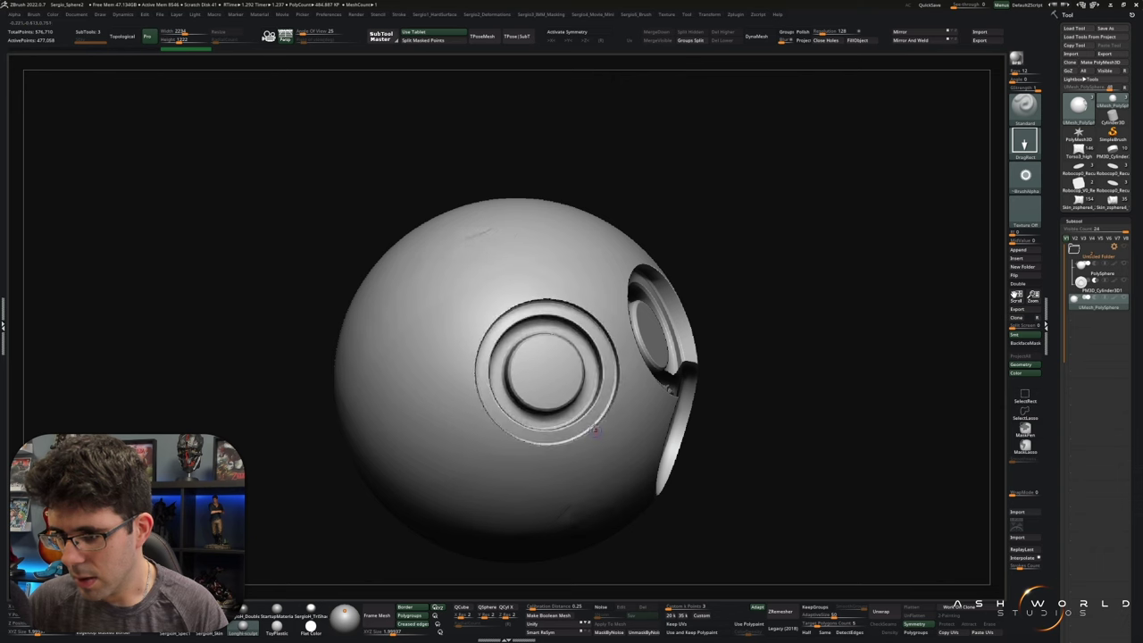
- Stamp several small ring details across the sphere's upper surface
{"action": "left_click_drag", "start_coordinate": [536, 134], "coordinate": [473, 154]}
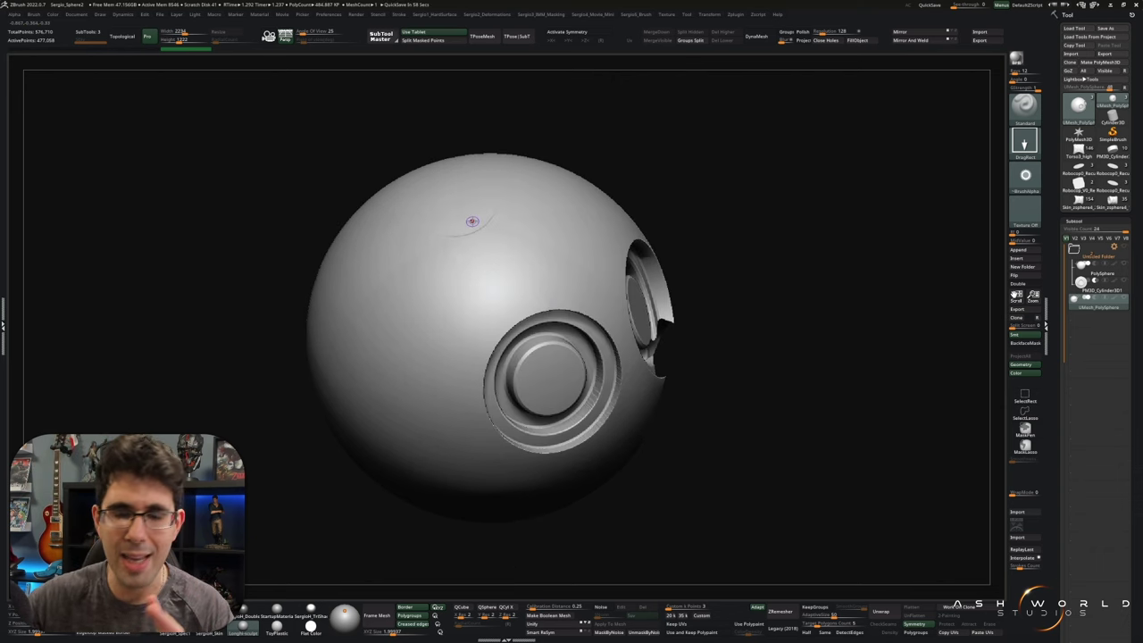
{"action": "mouse_move", "coordinate": [472, 221]}
{"action": "right_mouse_down", "text": "shift"}
{"action": "mouse_move", "coordinate": [551, 374]}
{"action": "mouse_move", "coordinate": [669, 438]}
{"action": "mouse_move", "coordinate": [530, 390]}
{"action": "right_mouse_up", "text": "shift"}
{"action": "right_click_drag", "start_coordinate": [545, 341], "coordinate": [451, 270]}
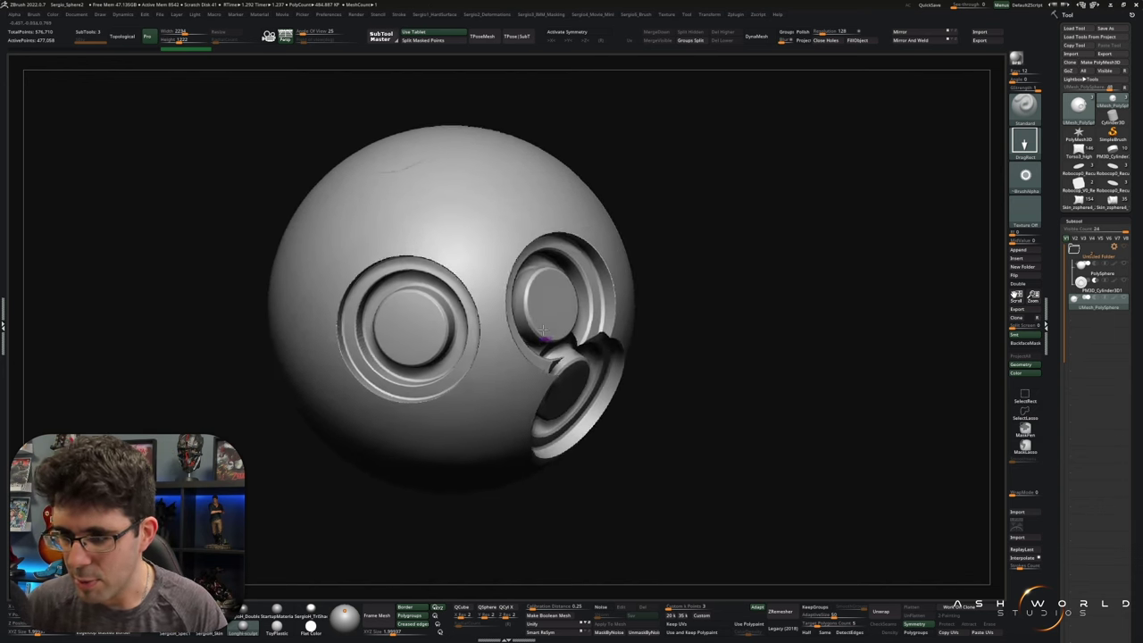
{"action": "left_click_drag", "start_coordinate": [457, 275], "coordinate": [475, 344]}
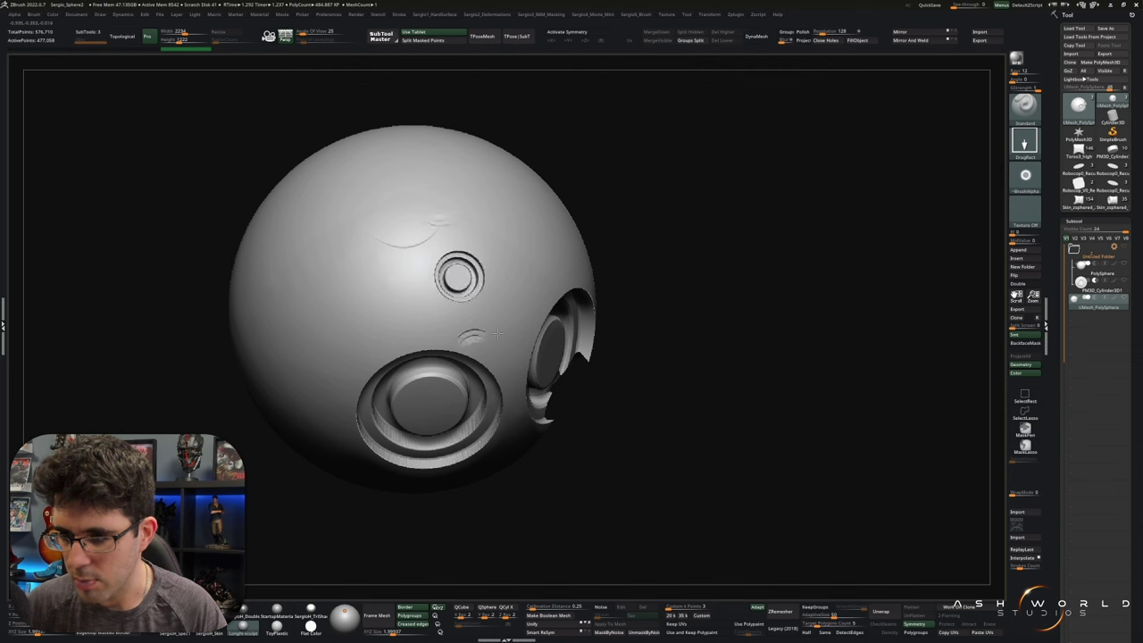
{"action": "left_click_drag", "start_coordinate": [551, 234], "coordinate": [568, 261]}
{"action": "left_click_drag", "start_coordinate": [294, 274], "coordinate": [308, 295]}
{"action": "left_click_drag", "start_coordinate": [375, 303], "coordinate": [393, 331]}
{"action": "mouse_move", "coordinate": [393, 331]}
{"action": "right_mouse_down"}
{"action": "mouse_move", "coordinate": [505, 330]}
{"action": "mouse_move", "coordinate": [526, 302]}
{"action": "right_mouse_up"}
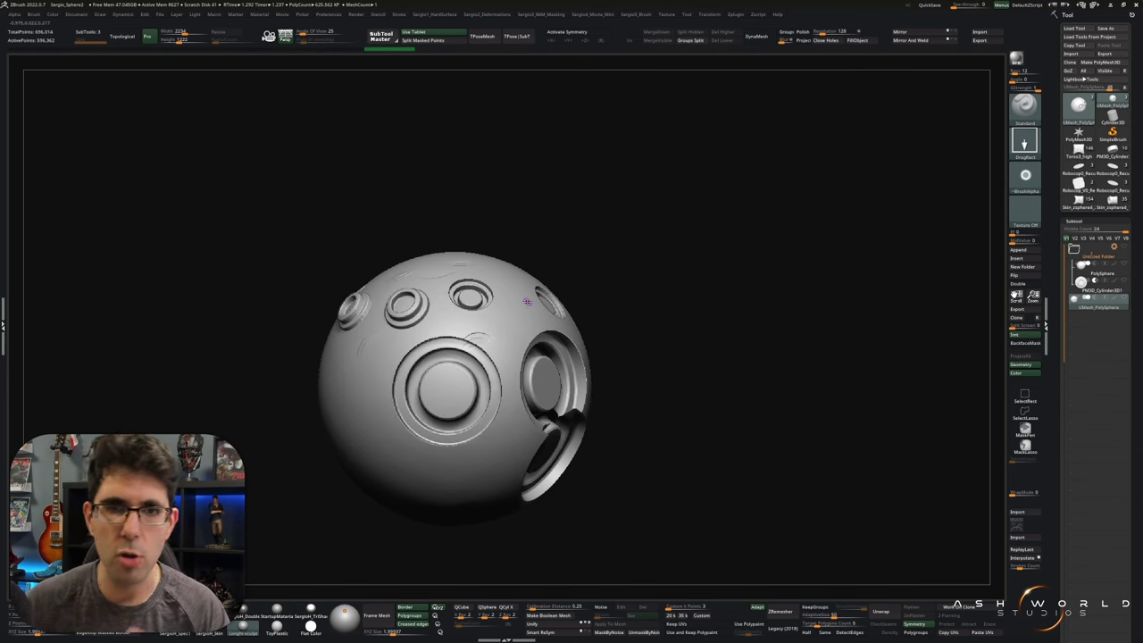